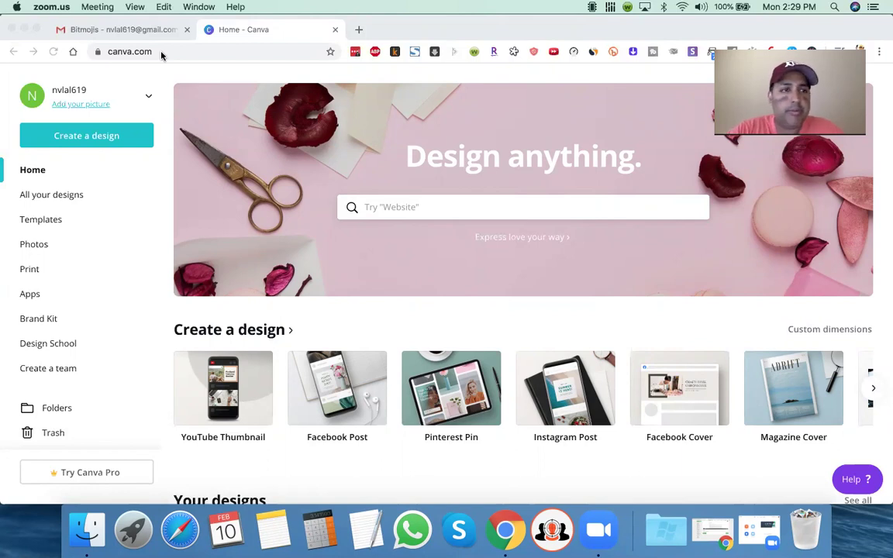
- Start a blank YouTube Thumbnail design in Canva, then switch to the Bitmojis email in Gmail
left_click(87, 139)
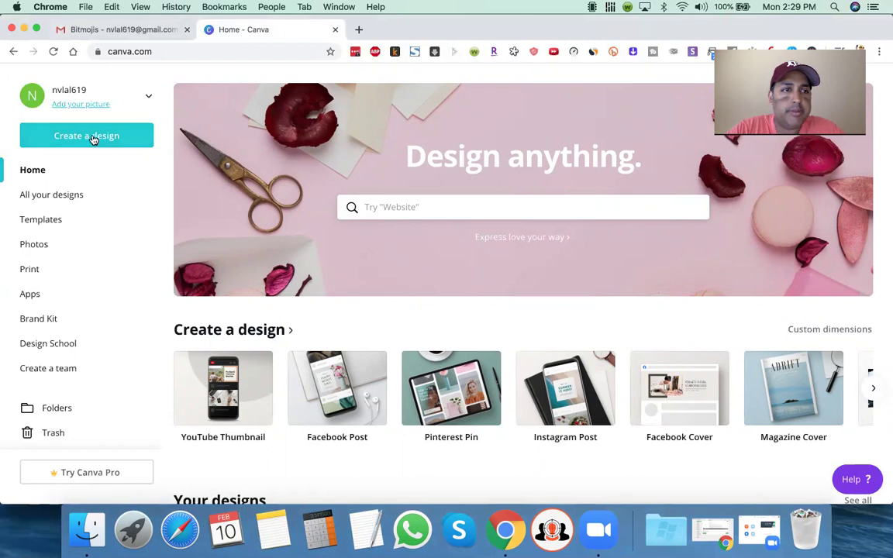
left_click(88, 140)
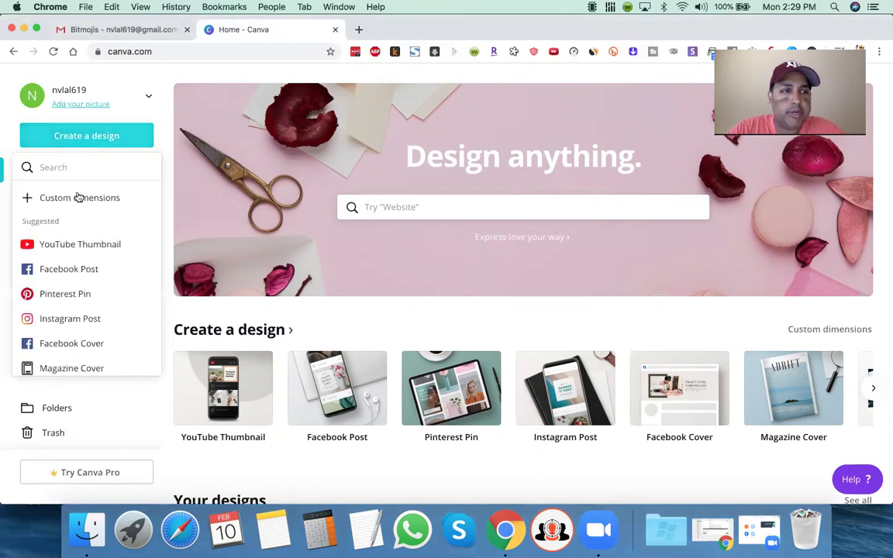
left_click(70, 243)
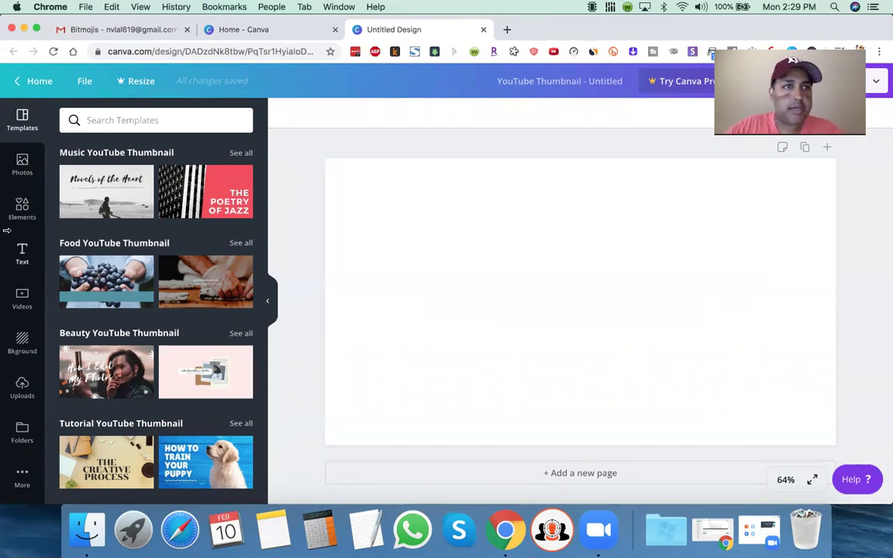
left_click(116, 30)
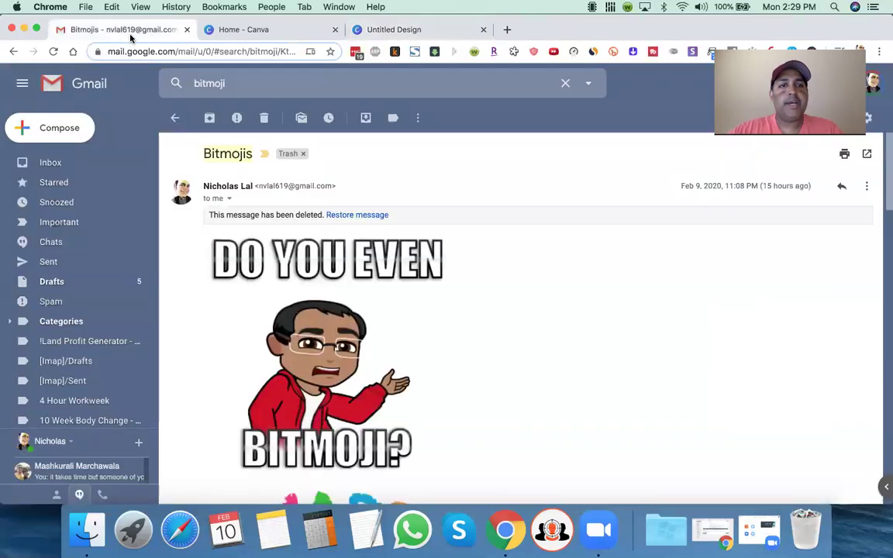
- Scroll through the Bitmojis email and preview the 'DO YOU EVEN BITMOJI?' image full size
scroll(331, 318, "down", 10)
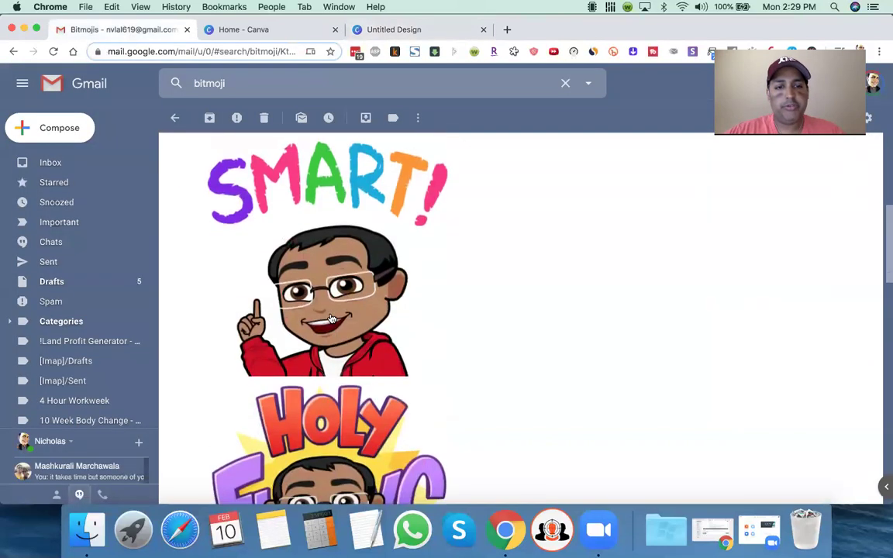
scroll(331, 319, "up", 6)
scroll(331, 318, "up", 4)
scroll(331, 318, "down", 2)
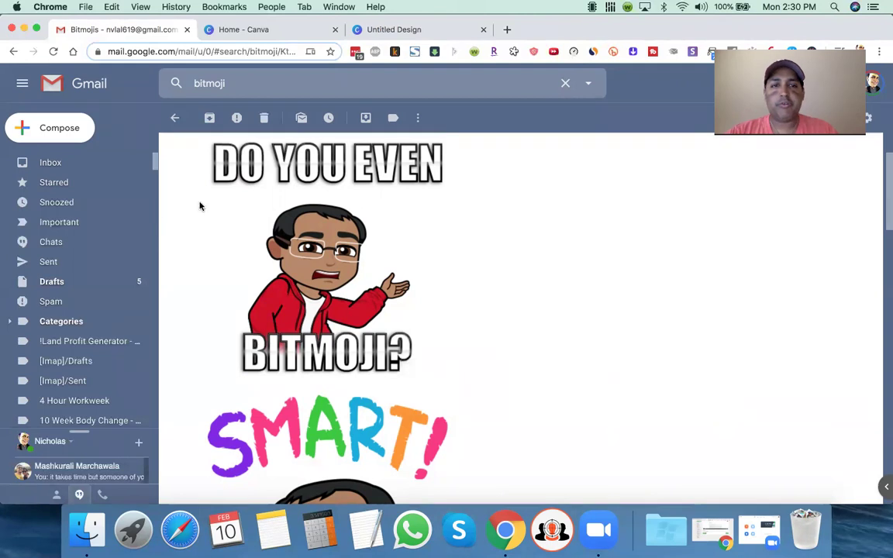
scroll(355, 255, "up", 3)
scroll(326, 233, "down", 5)
scroll(298, 203, "up", 1)
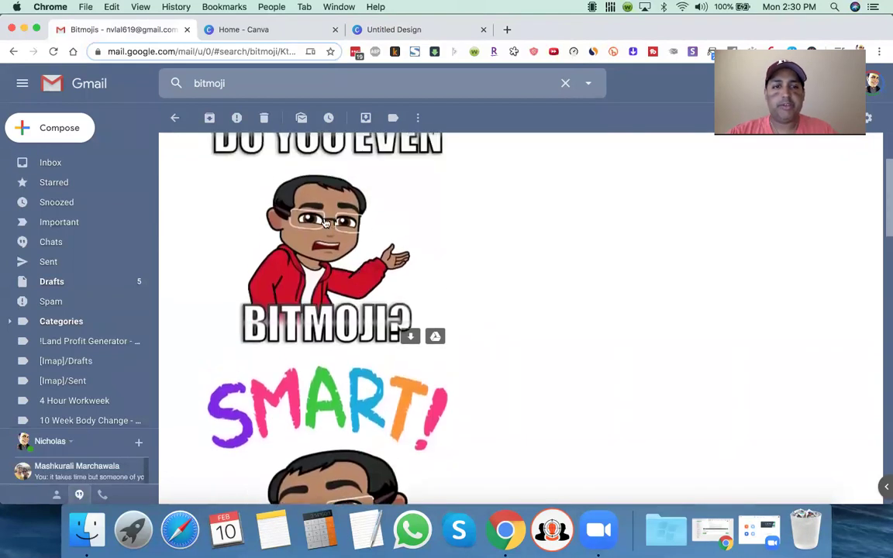
left_click(295, 202)
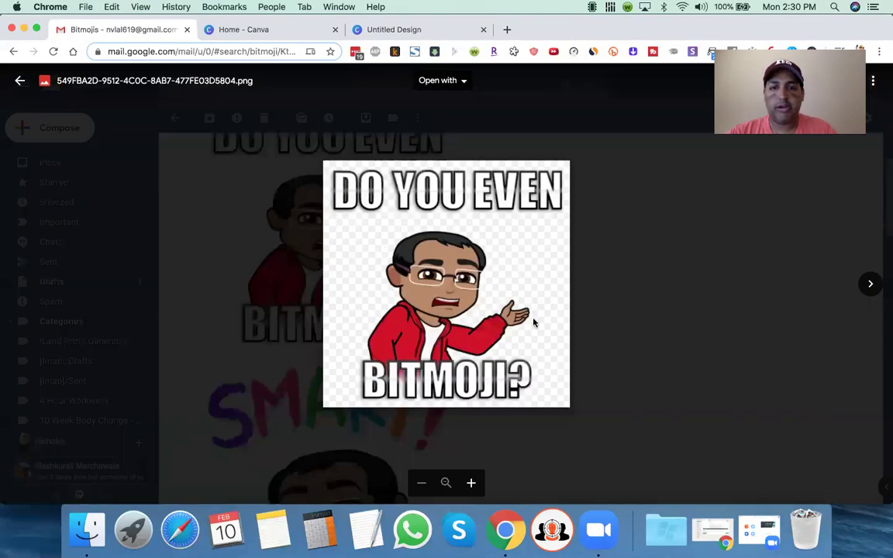
key("Escape")
- Preview the 'SMART!' and 'HOLY MOLY' Bitmoji images, then return to the Untitled Design
scroll(351, 363, "down", 2)
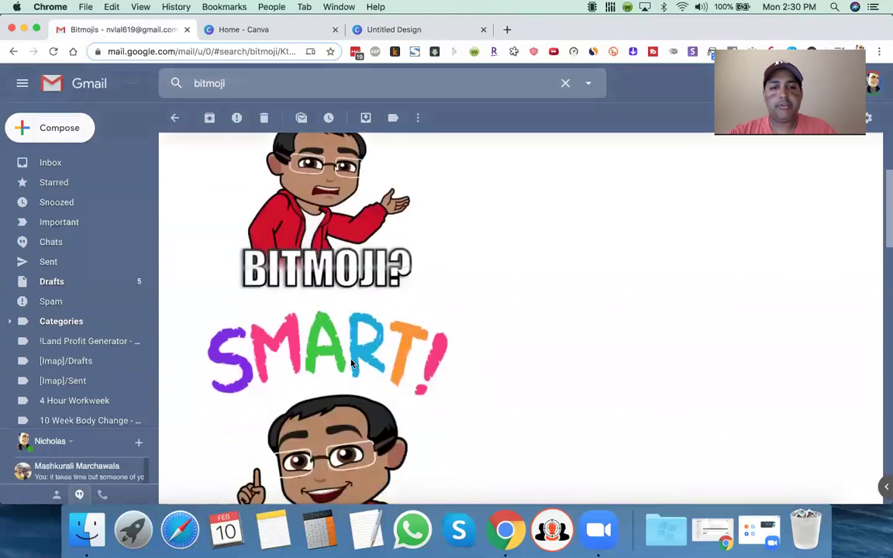
left_click(351, 363)
key("Escape")
scroll(338, 372, "down", 5)
left_click(338, 372)
key("Escape")
scroll(338, 372, "down", 2)
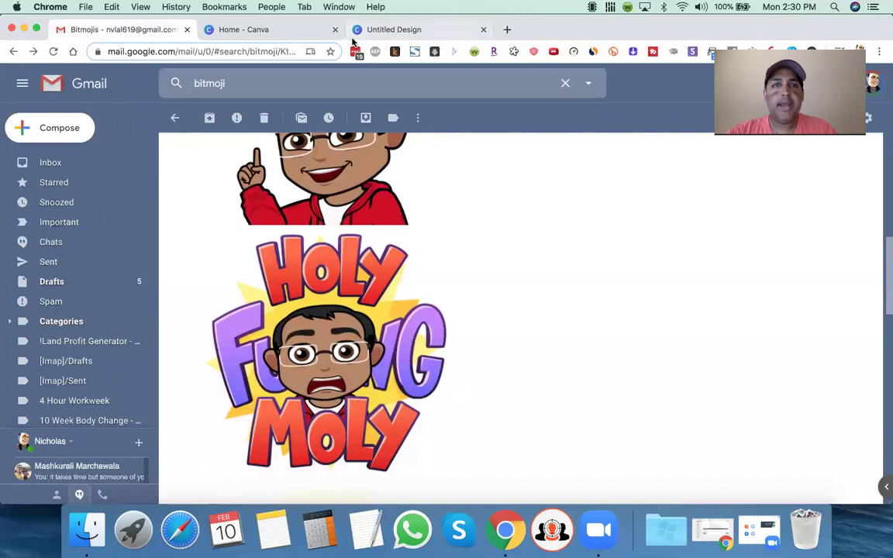
left_click(353, 31)
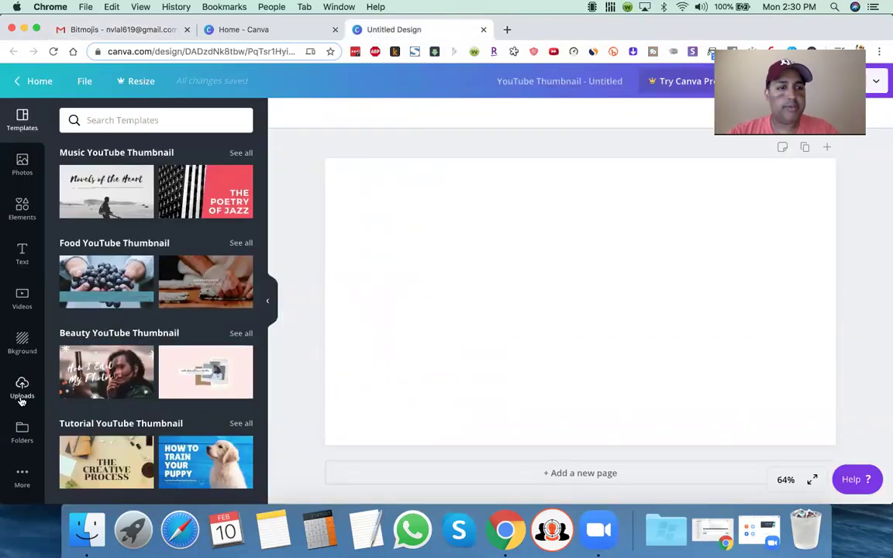
- Apply the teal gradient background and place the Interesting Bitmoji, shrunk to 446×446, centred near the bottom
left_click(21, 341)
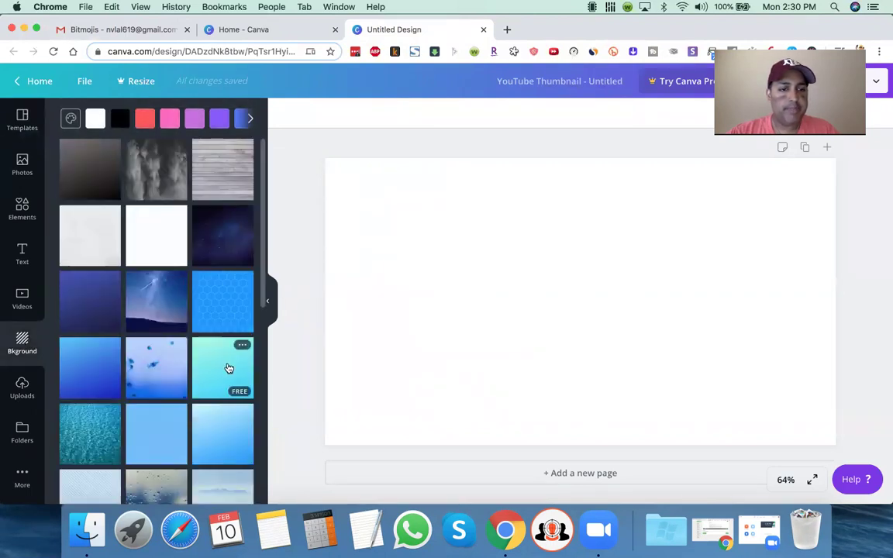
left_click(229, 368)
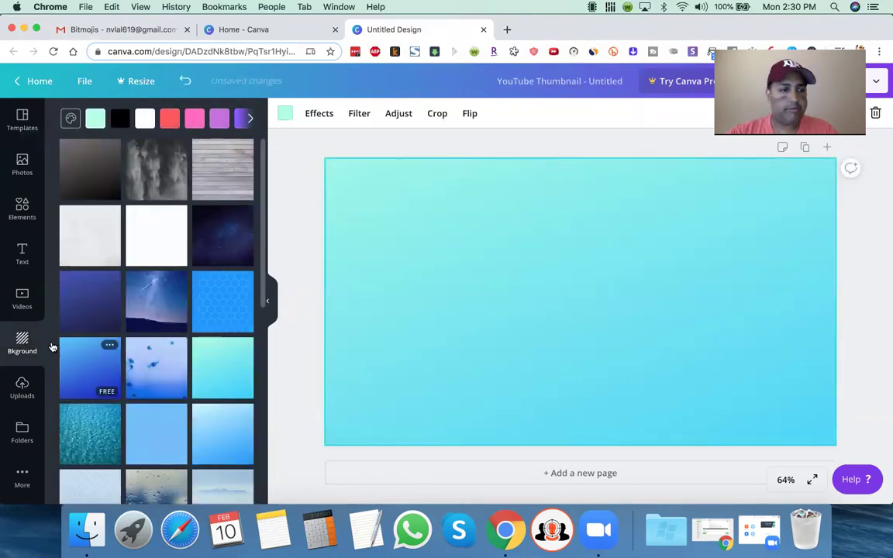
left_click(23, 395)
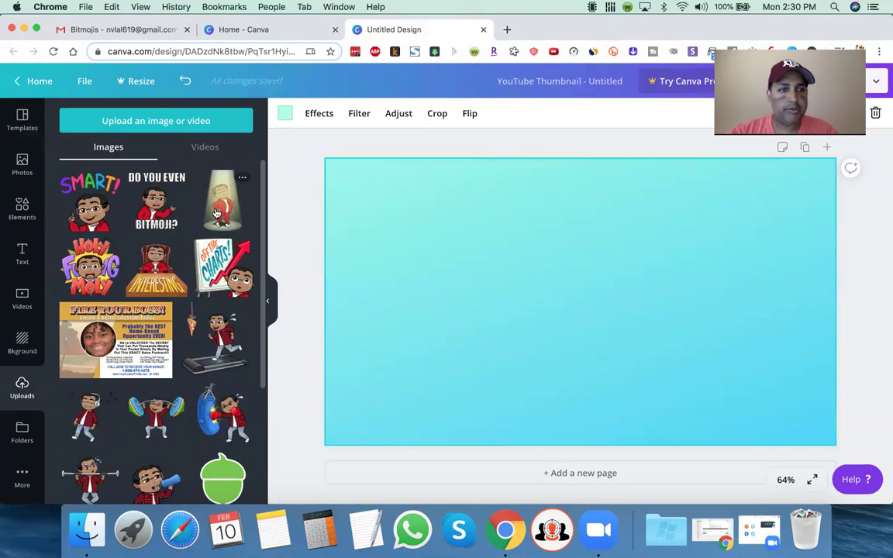
left_click(156, 267)
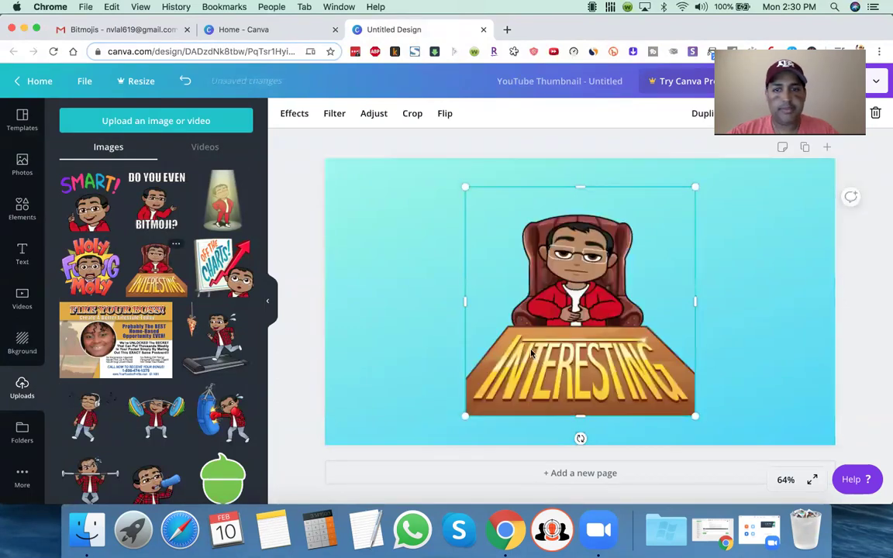
left_click_drag(567, 341, 555, 364)
left_click_drag(456, 208, 498, 271)
mouse_move(569, 369)
left_mouse_down()
mouse_move(537, 350)
mouse_move(582, 345)
mouse_move(547, 312)
mouse_move(555, 307)
mouse_move(556, 359)
left_mouse_up()
left_click(404, 338)
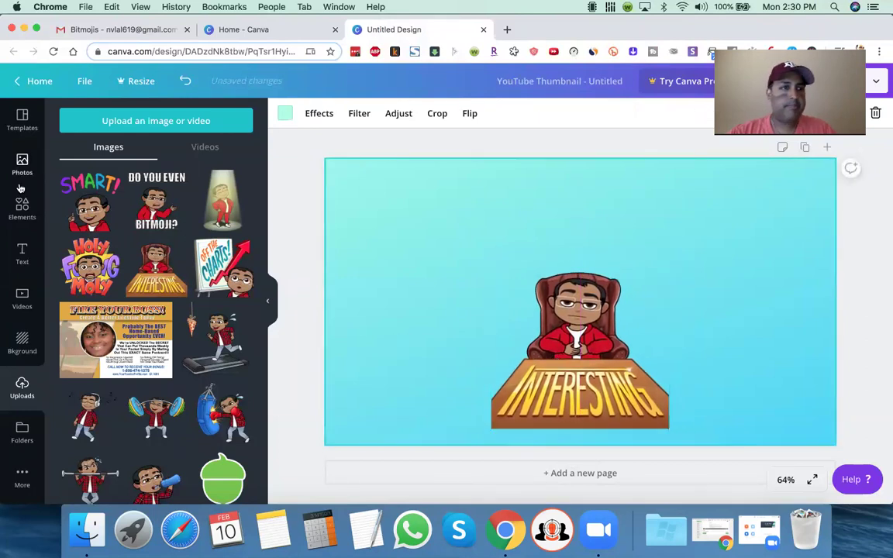
- Add a heading text box and move it to the top of the page
left_click(21, 295)
left_click(22, 255)
left_click(138, 190)
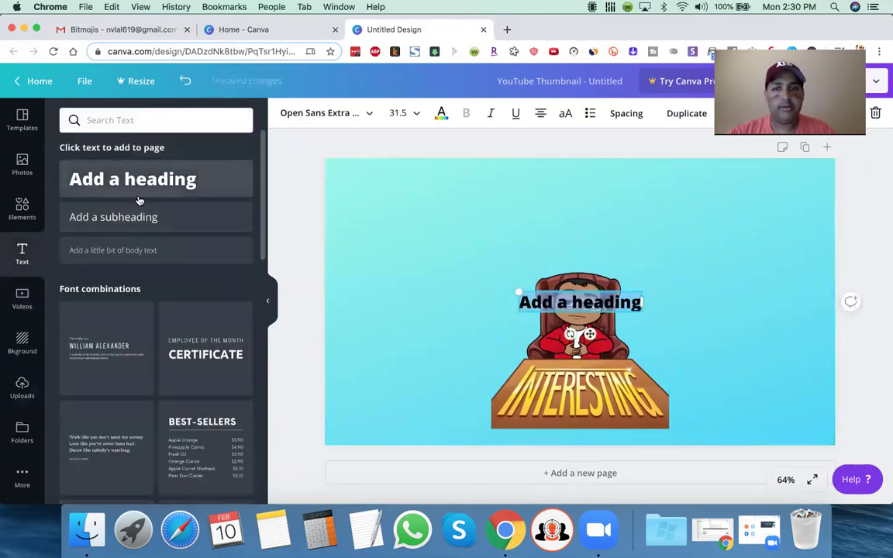
left_click(496, 299)
left_click_drag(523, 294, 473, 173)
- Replace the heading with 'Tutorial: How to Use Bitmoji App to Create YouTube Thumbnails on Canva' and nudge it
double_click(474, 180)
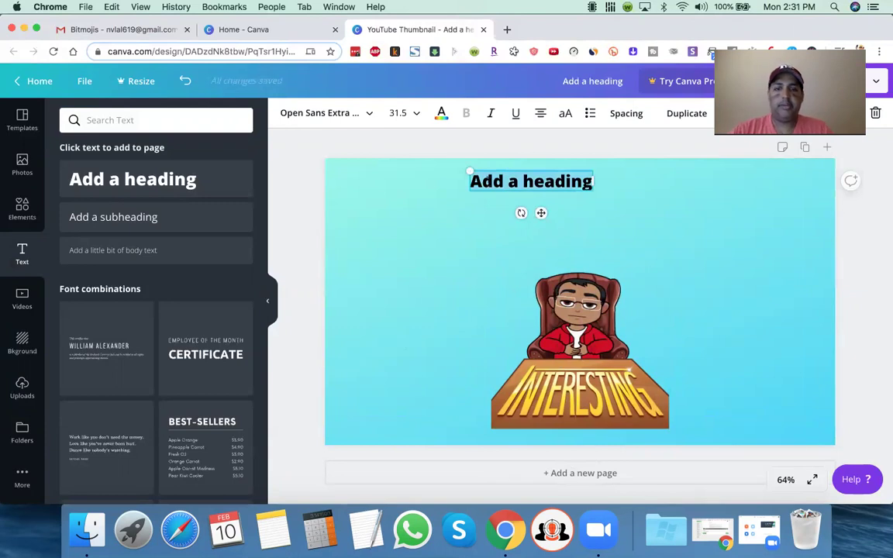
type("Tutorial")
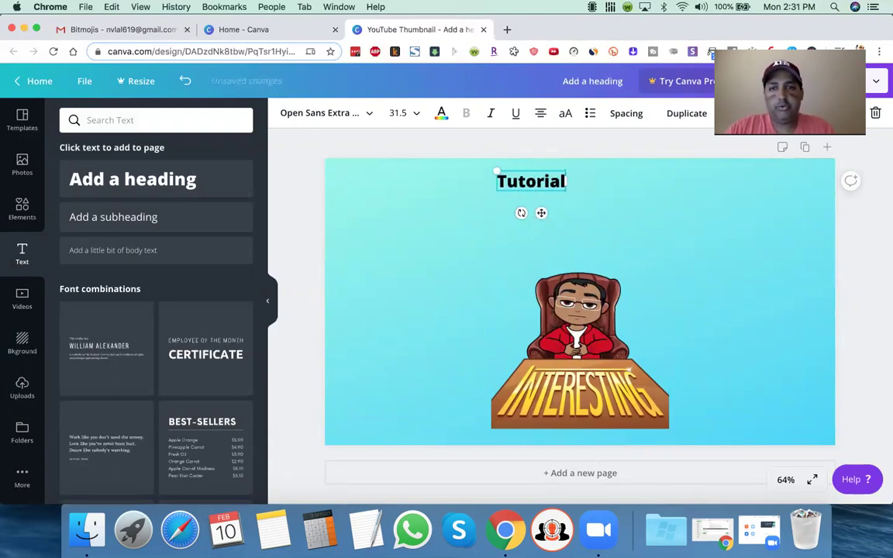
type(": How t")
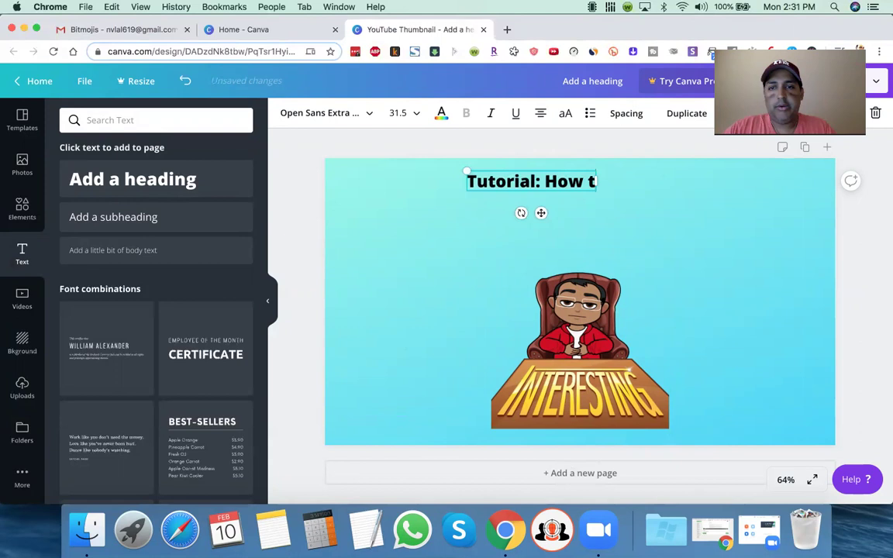
type("o Us")
key("BackSpace")
type("u")
key("BackSpace")
type("Use Bitmoji App to Create ")
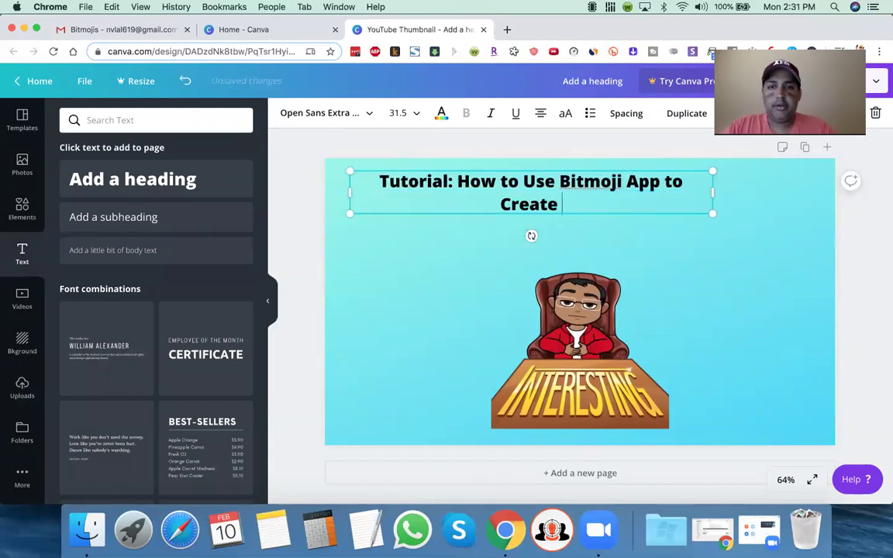
type("YouTube Thumbnails")
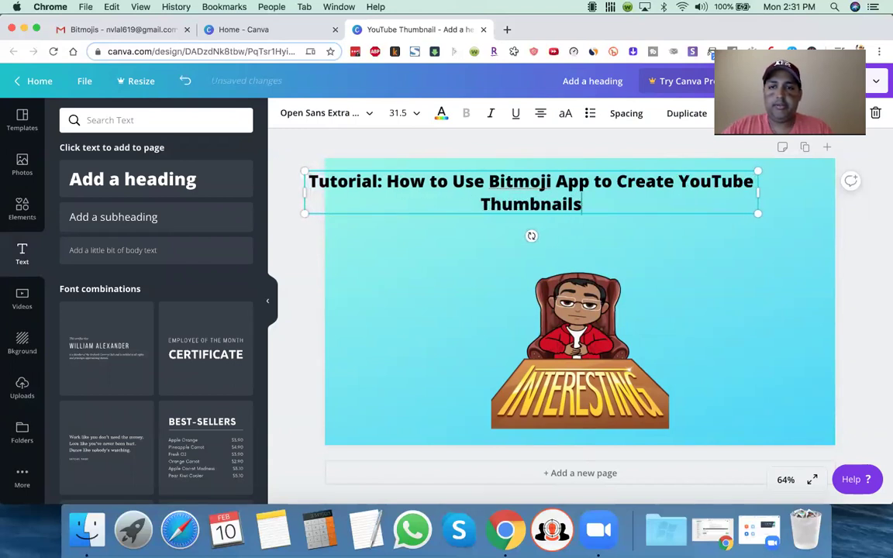
type(" on Canva")
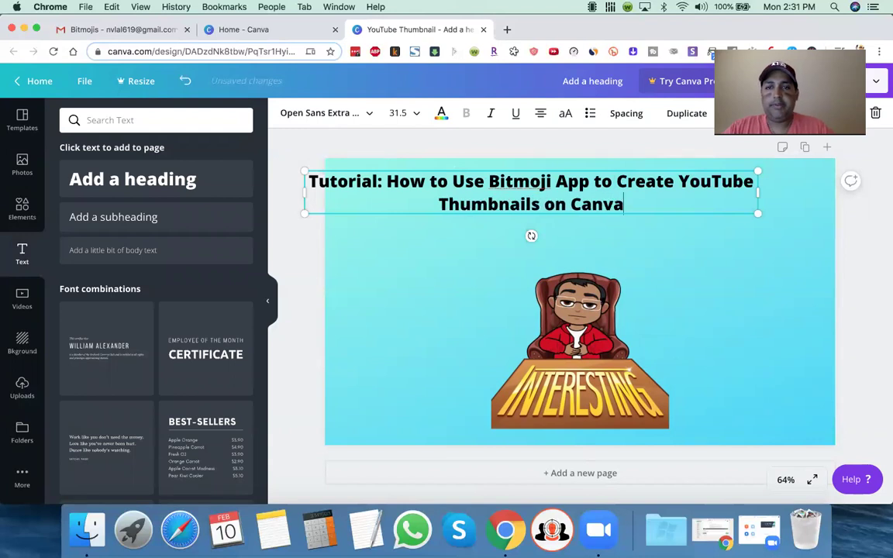
left_click(383, 219)
left_click(396, 183)
left_click_drag(397, 183, 444, 192)
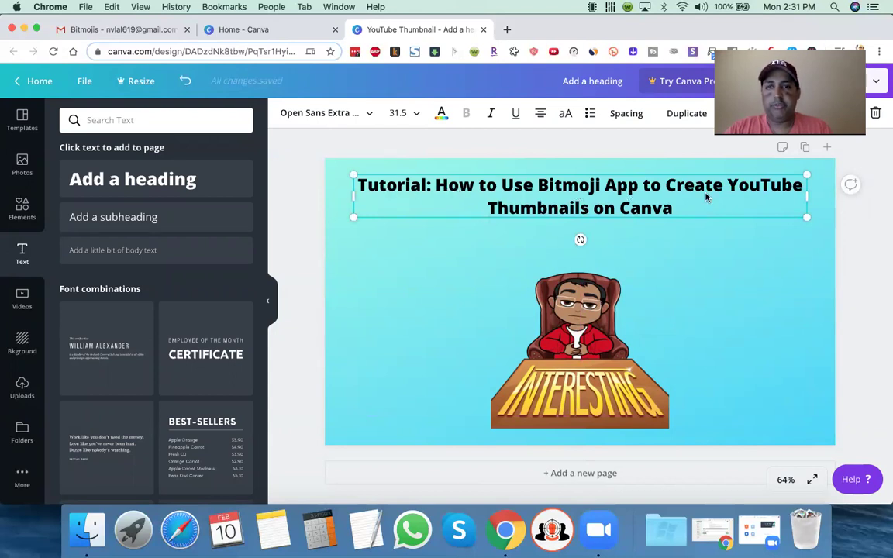
left_click(717, 248)
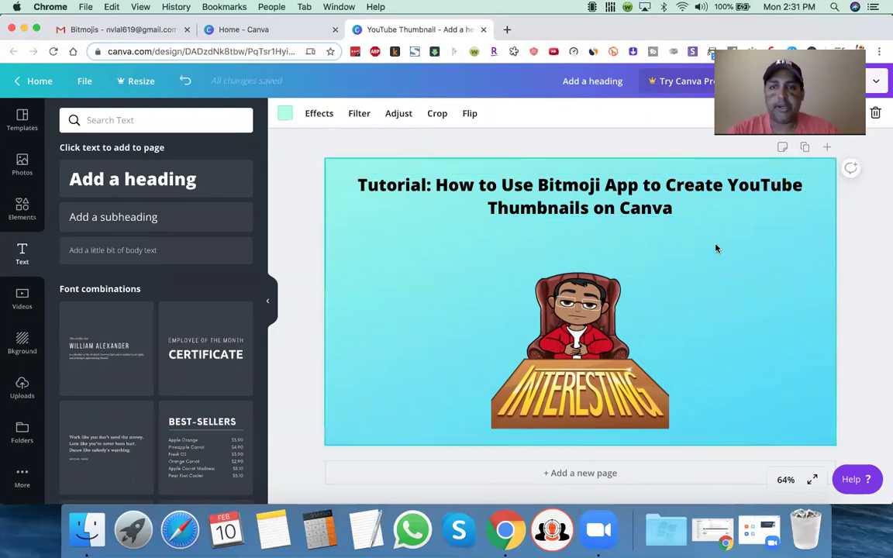
- Set the heading font size to 42 after trying 48
left_click(650, 206)
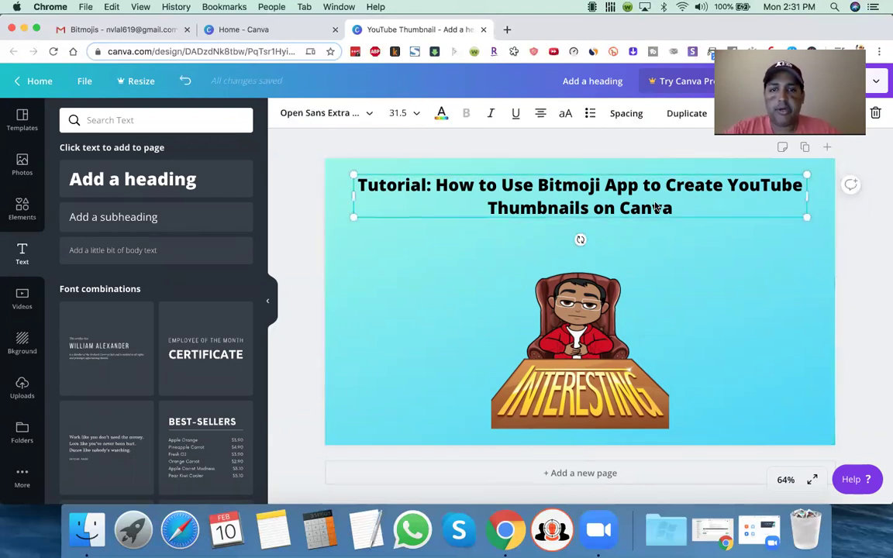
left_click(398, 114)
scroll(411, 292, "down", 1)
scroll(411, 292, "down", 2)
left_click(409, 289)
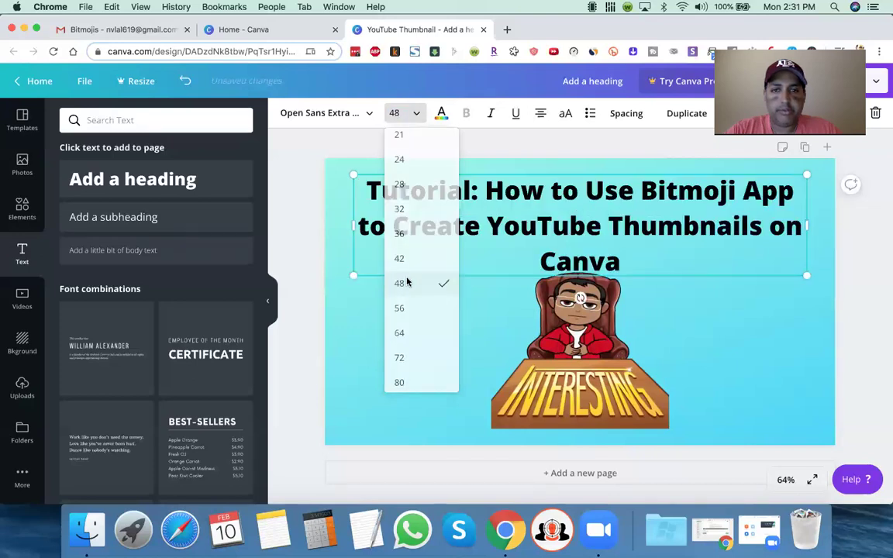
left_click(397, 113)
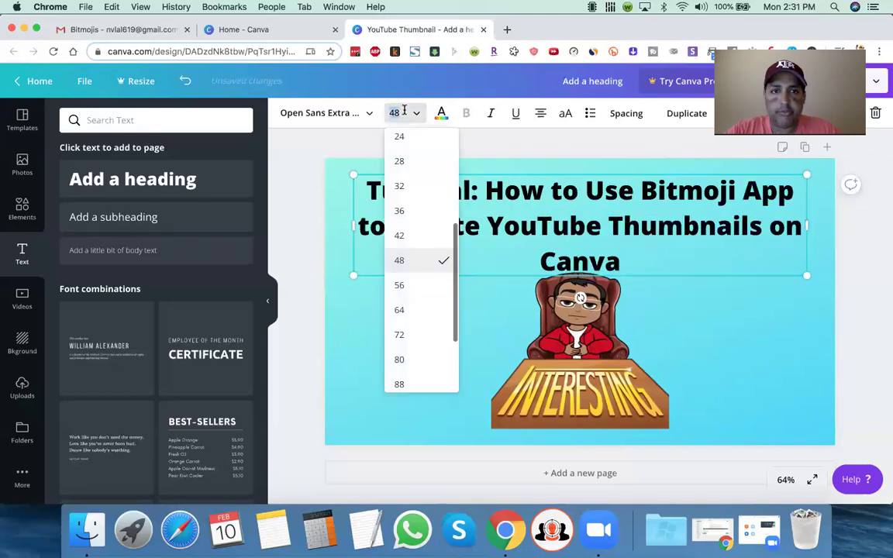
left_click(400, 232)
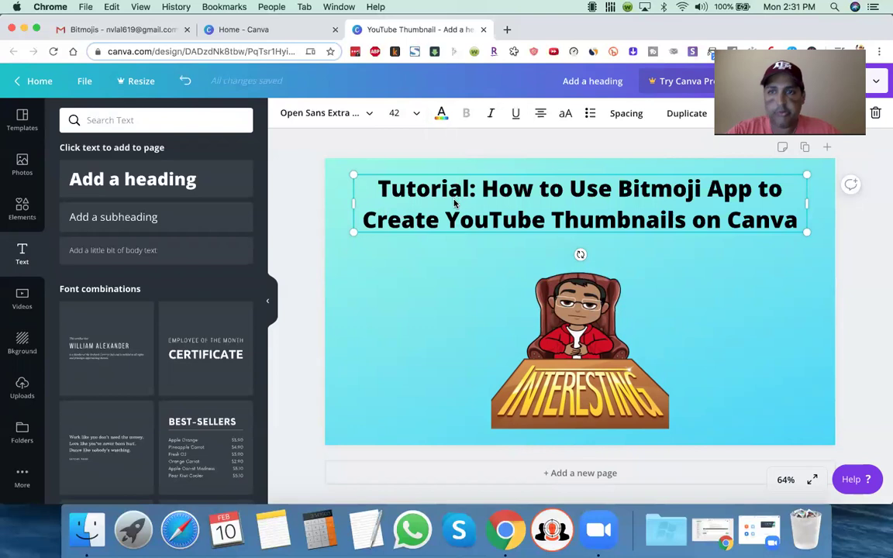
- Change the title text colour to blue after trying white
left_click(441, 114)
left_click(233, 294)
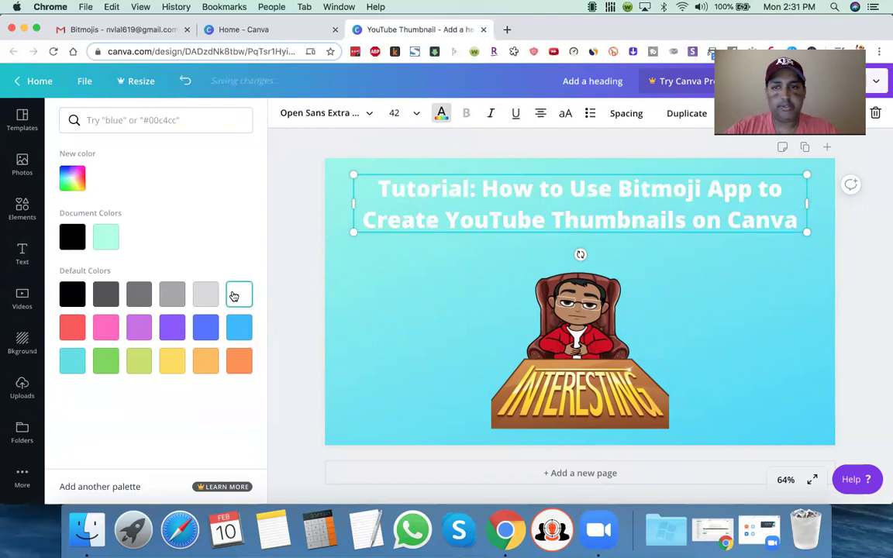
left_click(207, 337)
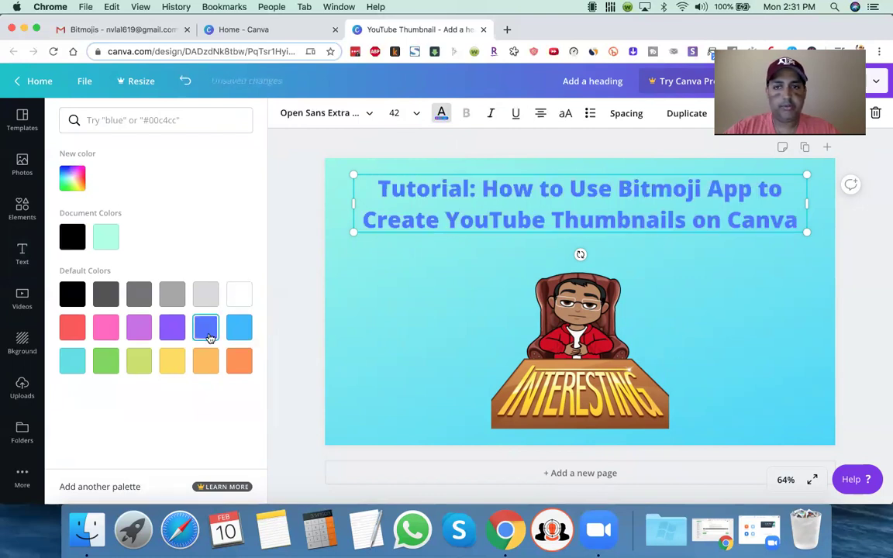
left_click(412, 264)
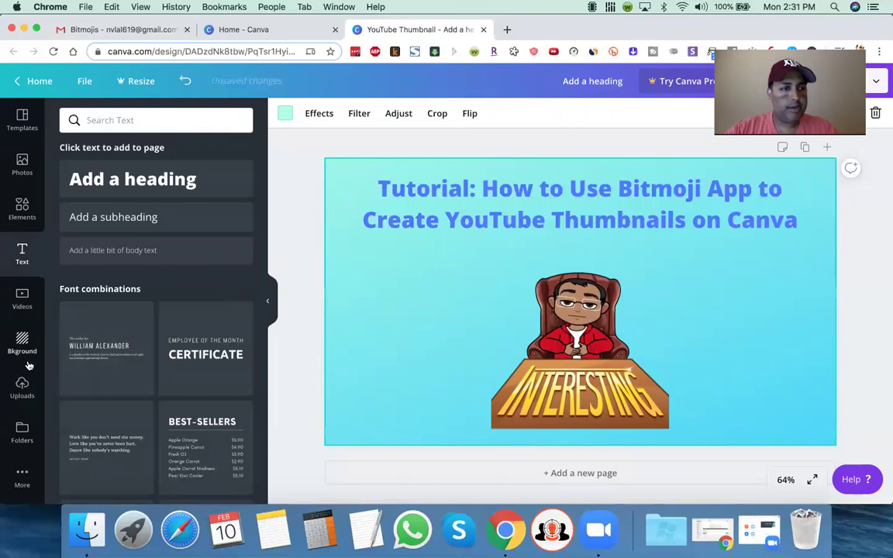
- Add the red-cap sunglasses photo sticker from Uploads at the page's bottom-left
left_click(22, 385)
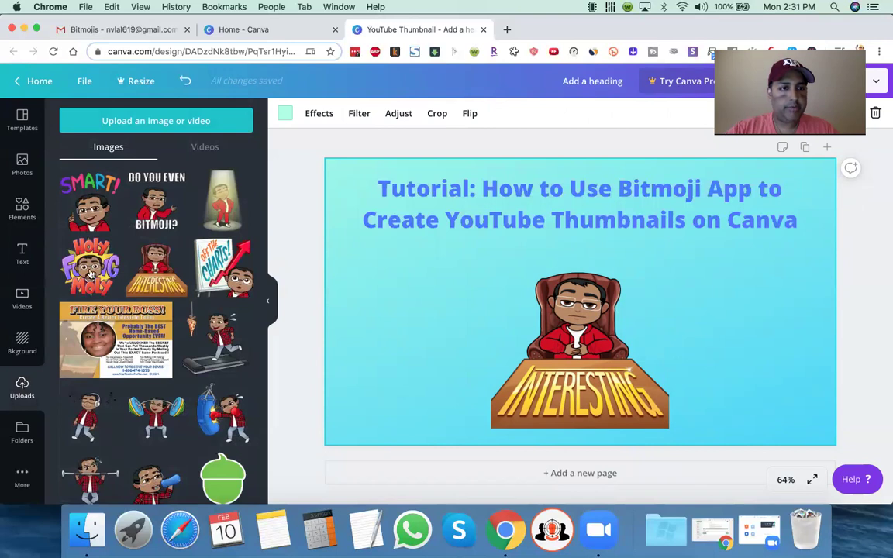
scroll(90, 273, "down", 5)
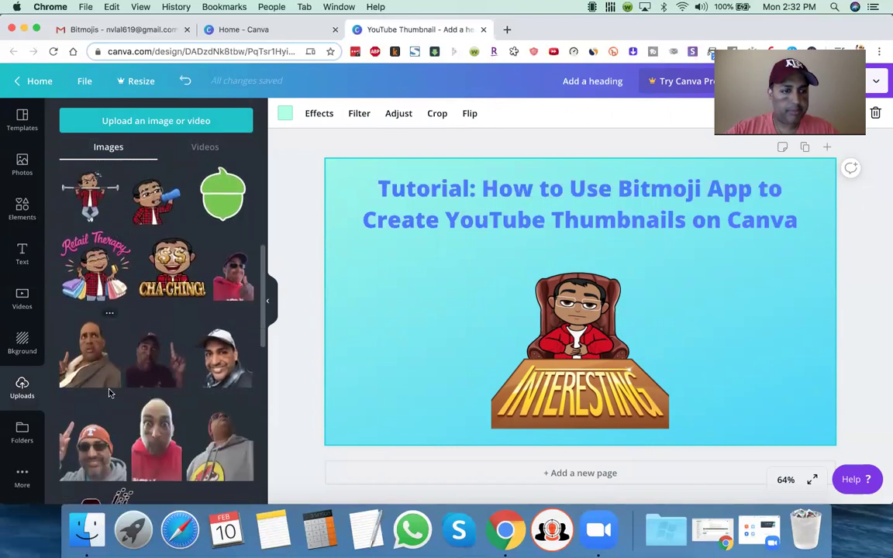
scroll(98, 349, "down", 1)
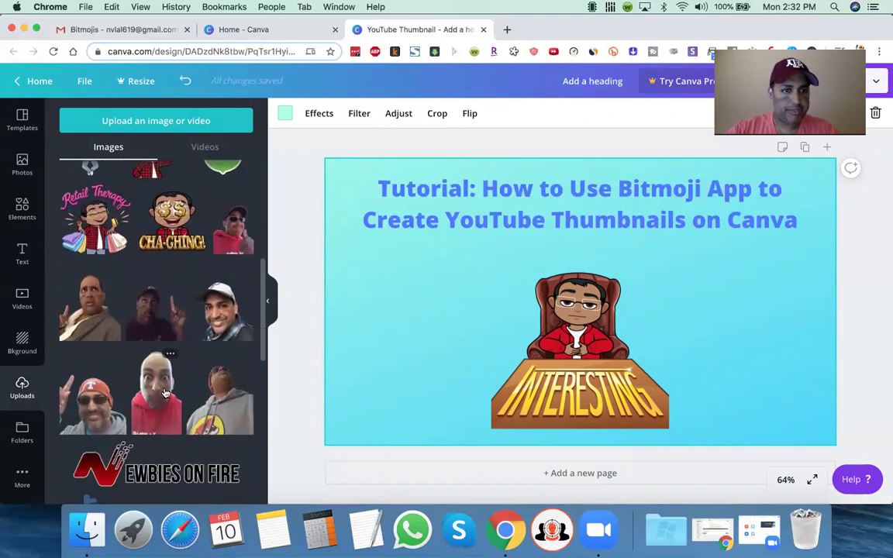
left_click(232, 229)
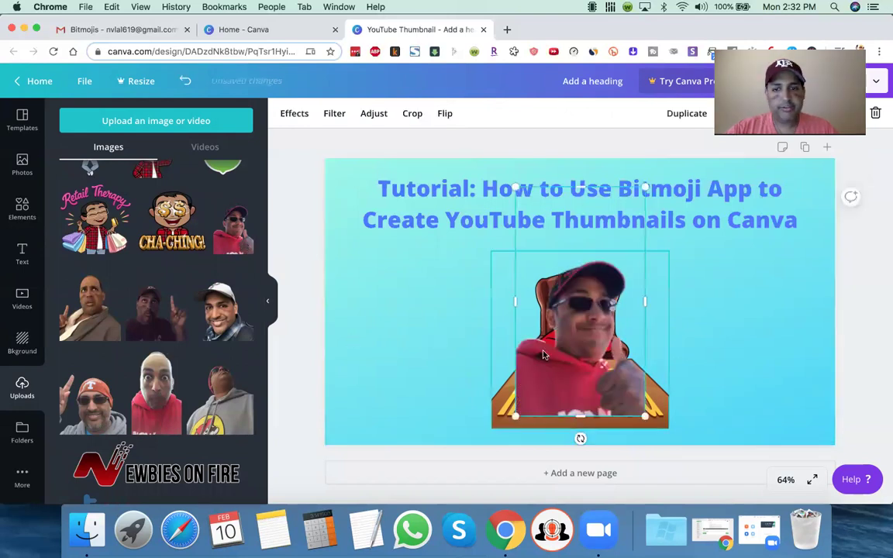
left_click_drag(381, 366, 380, 366)
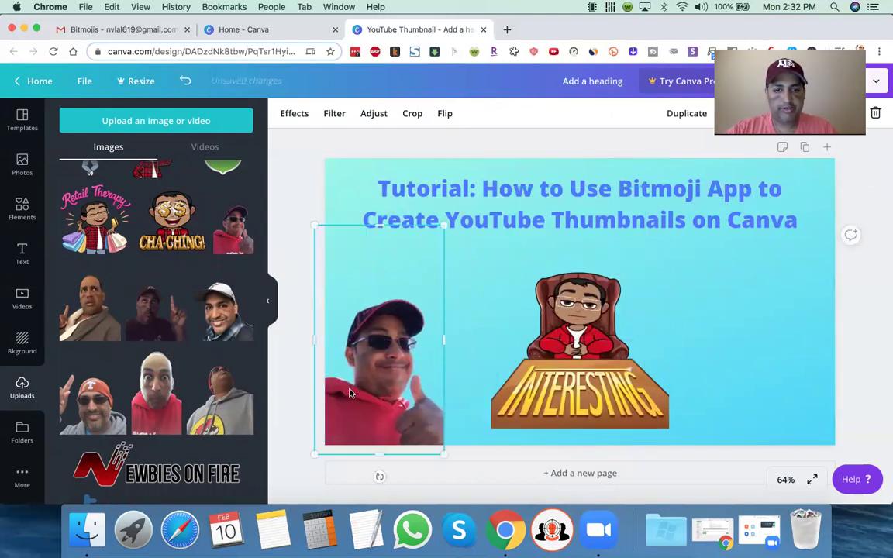
- Delete the photo sticker again and browse the uploaded images
left_click(283, 191)
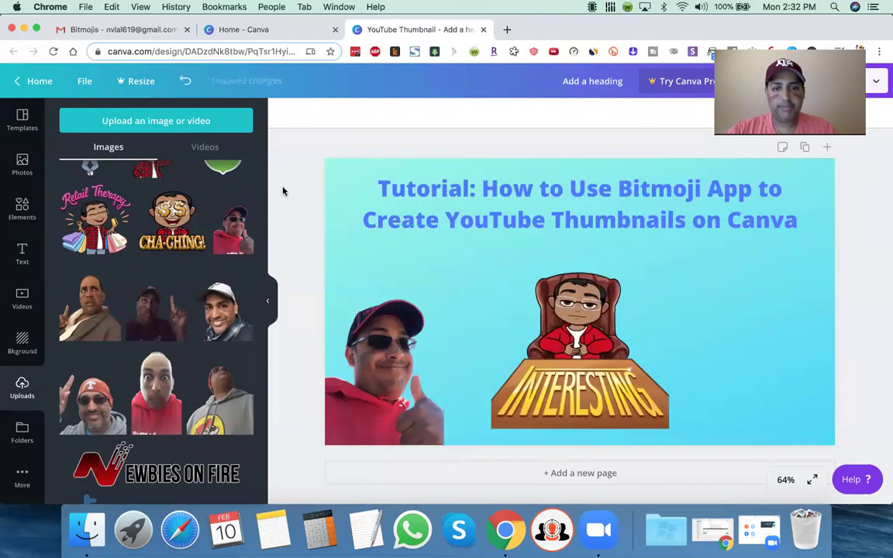
left_click(363, 377)
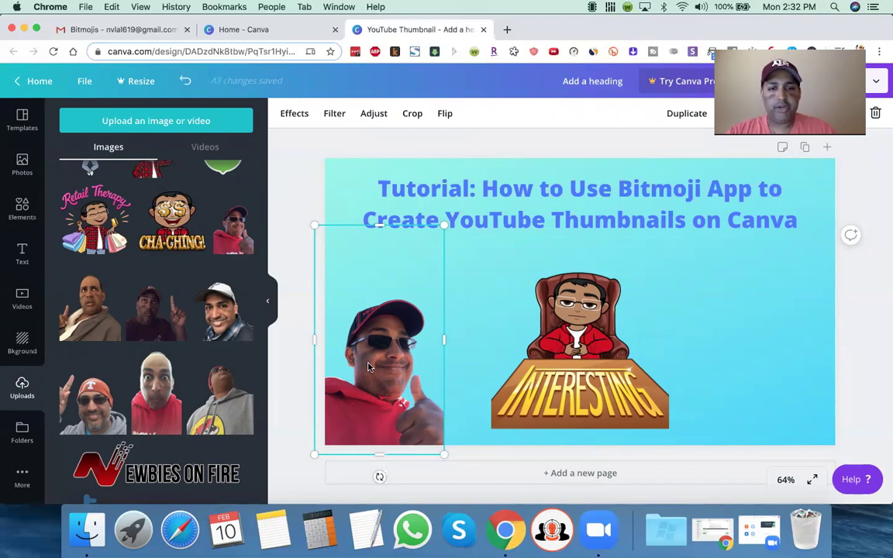
key("Delete")
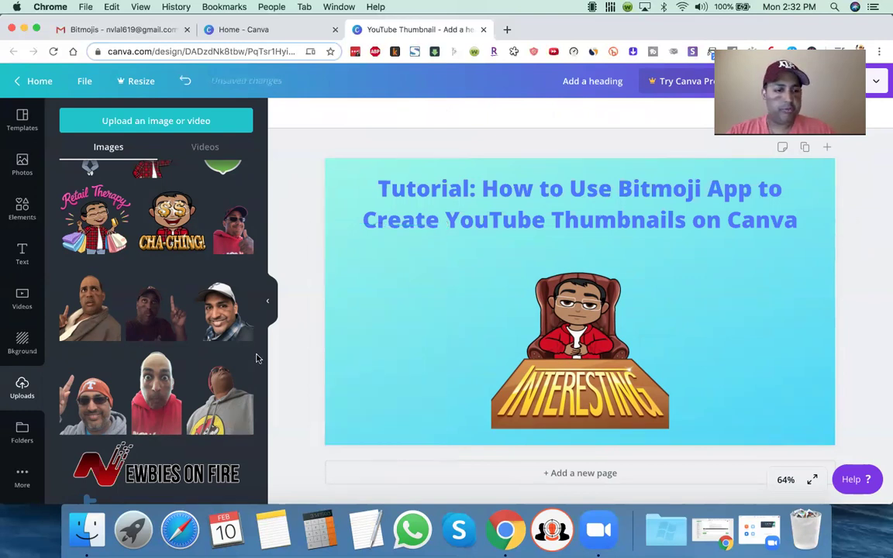
scroll(255, 358, "up", 2)
scroll(254, 358, "up", 5)
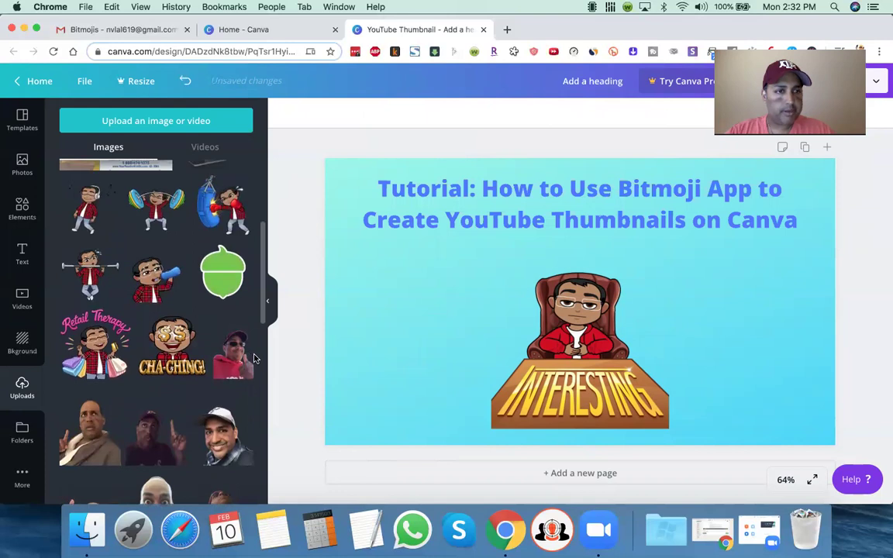
scroll(254, 358, "down", 10)
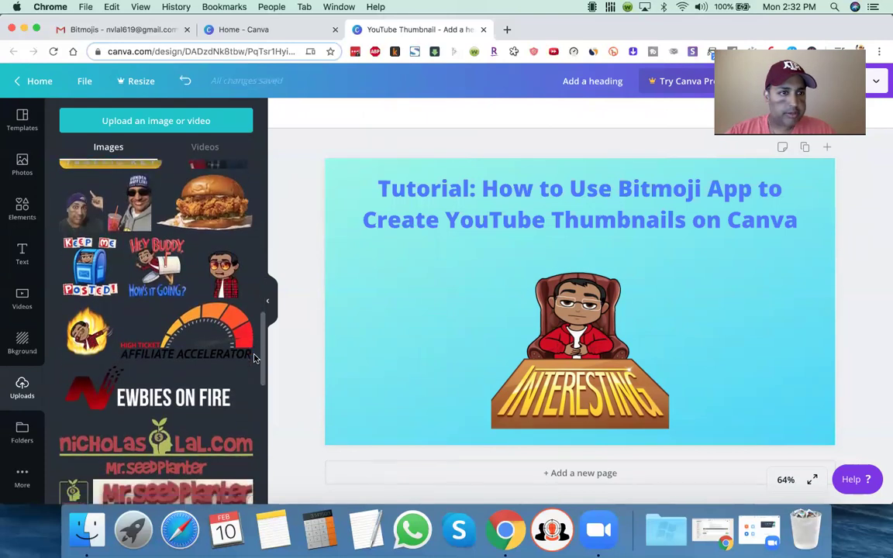
scroll(254, 358, "down", 2)
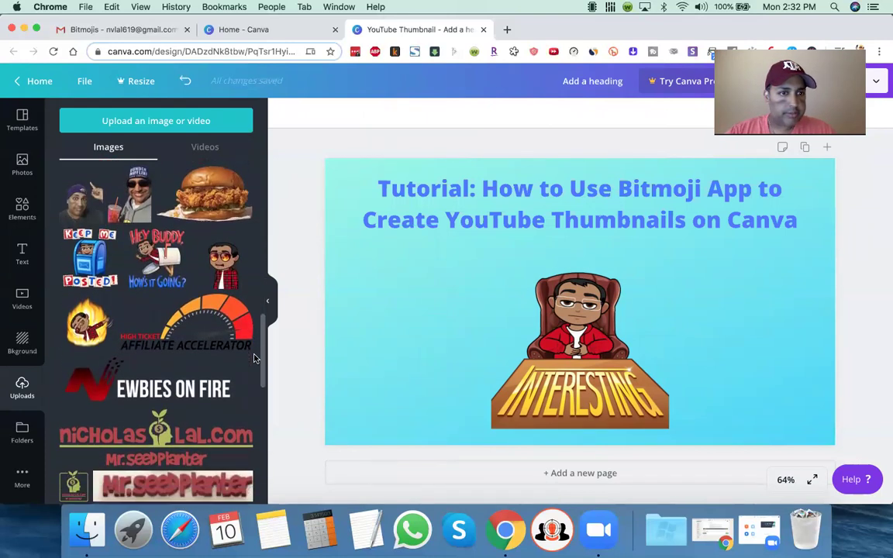
- Add the flame-sunglasses Bitmoji at bottom right and enlarge the INTERESTING Bitmoji to about 508×508
left_click(225, 264)
left_click_drag(574, 364, 759, 364)
left_click(635, 353)
left_click_drag(468, 439, 454, 449)
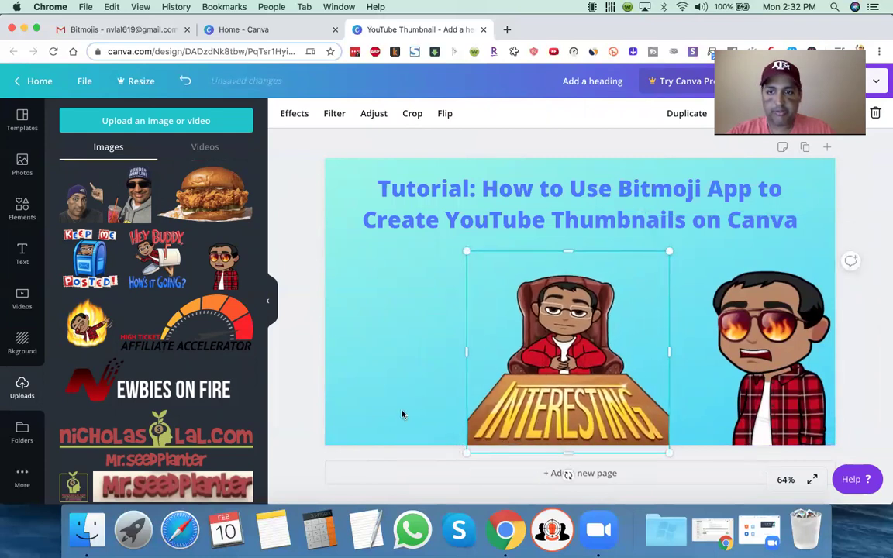
left_click(403, 415)
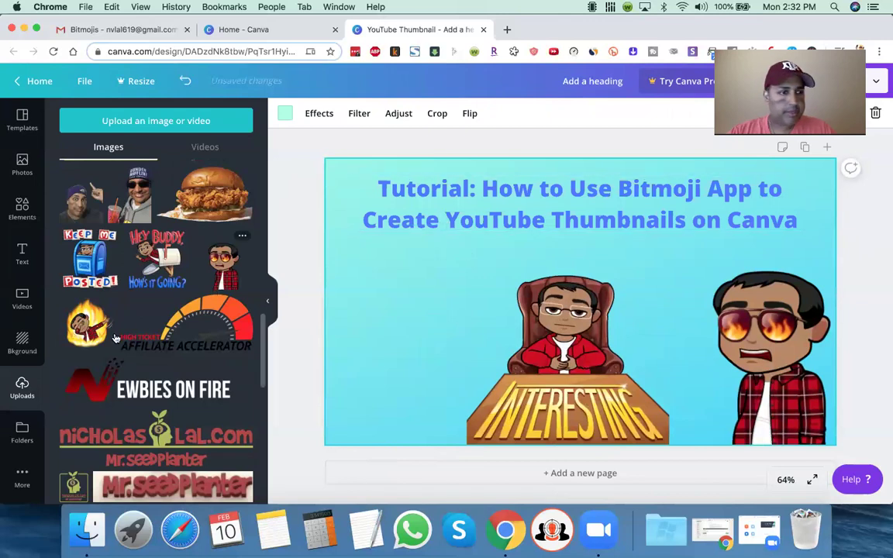
- Switch the background to the green gradient after trying the leaf texture
left_click(20, 348)
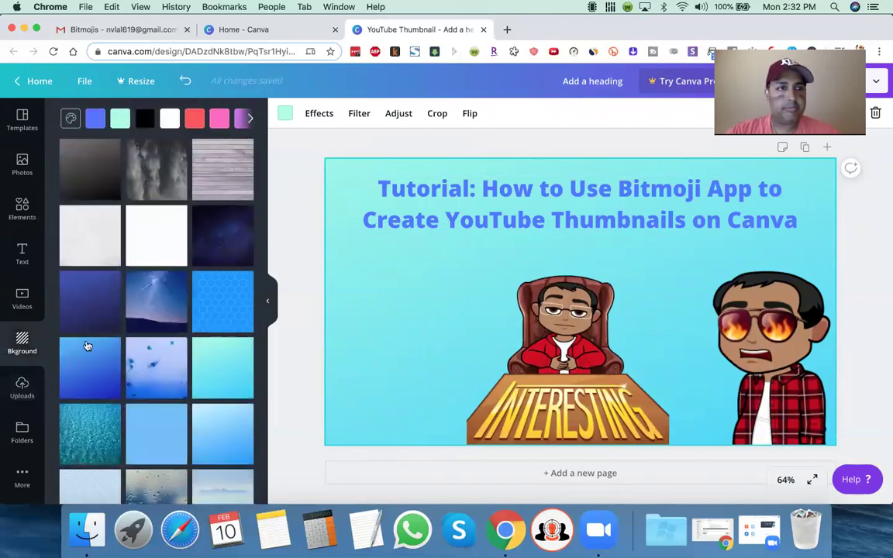
scroll(86, 343, "down", 10)
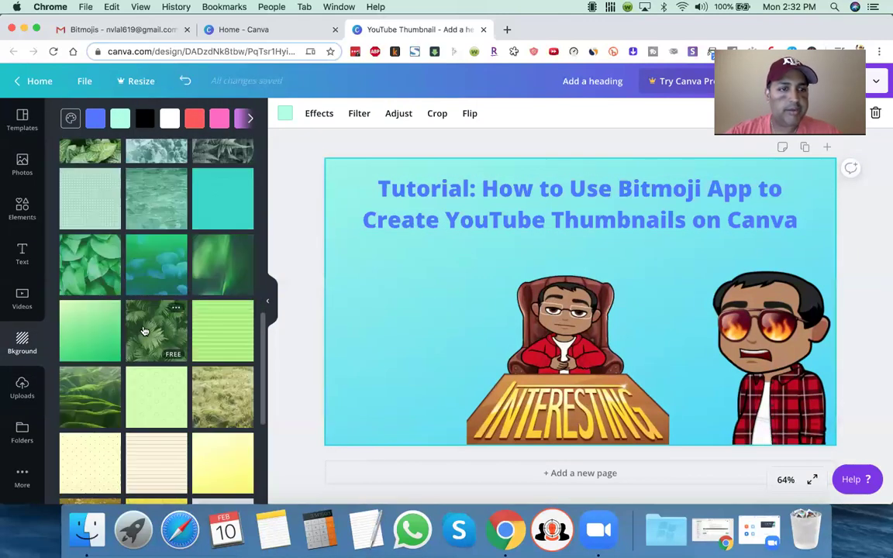
left_click(70, 261)
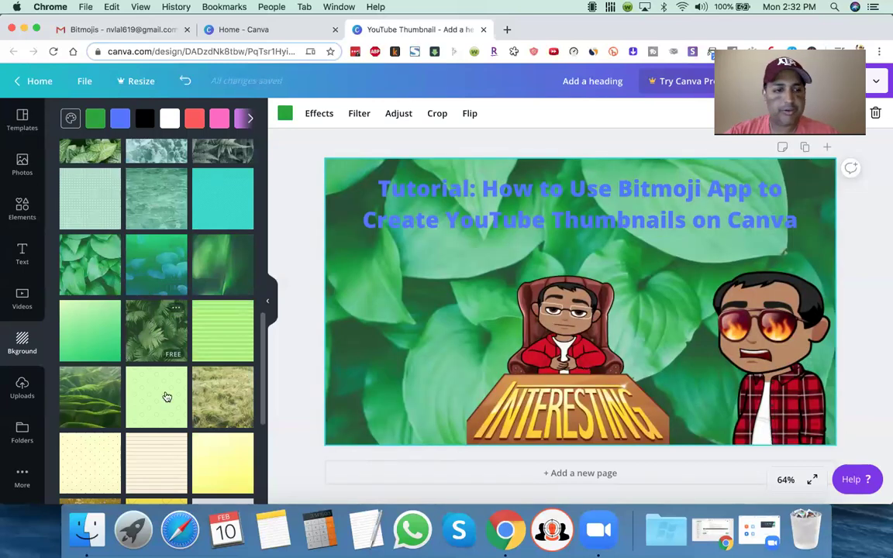
left_click(83, 335)
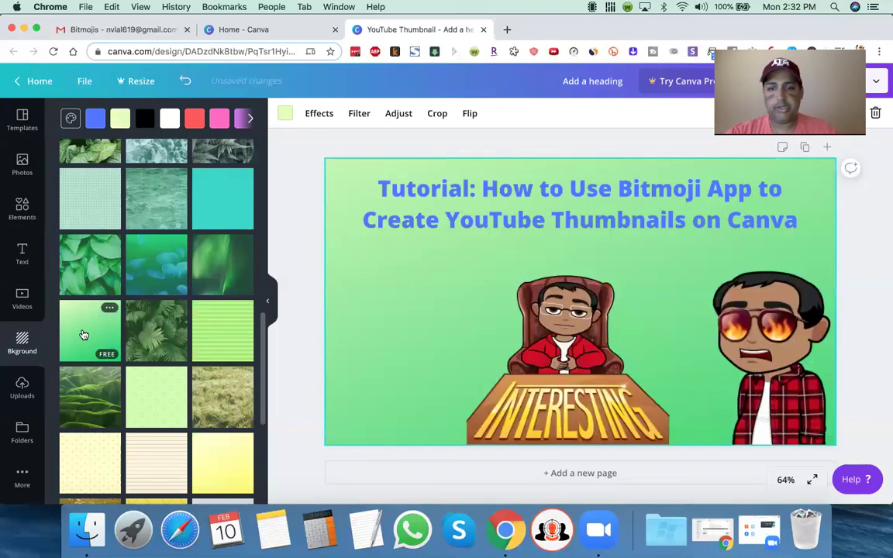
- Try a solid yellow background, then undo back to the green gradient
left_click(399, 211)
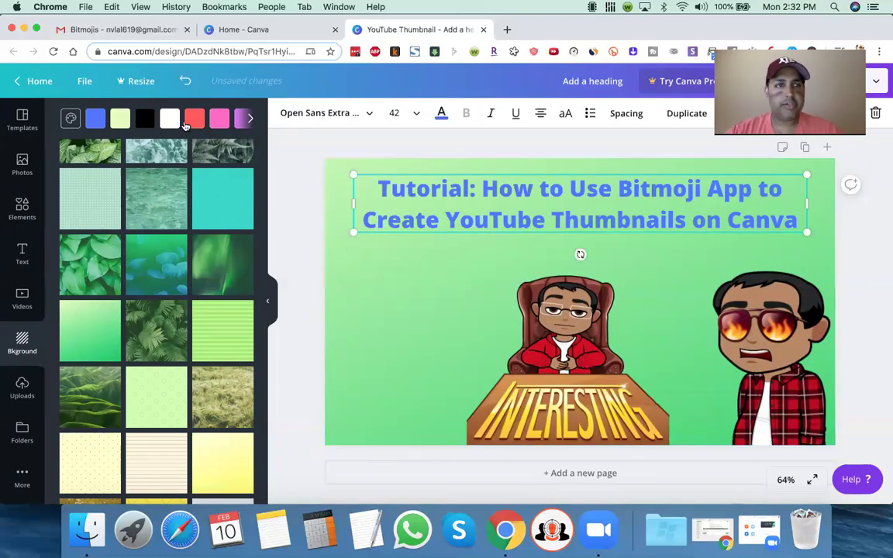
scroll(209, 121, "right", 3)
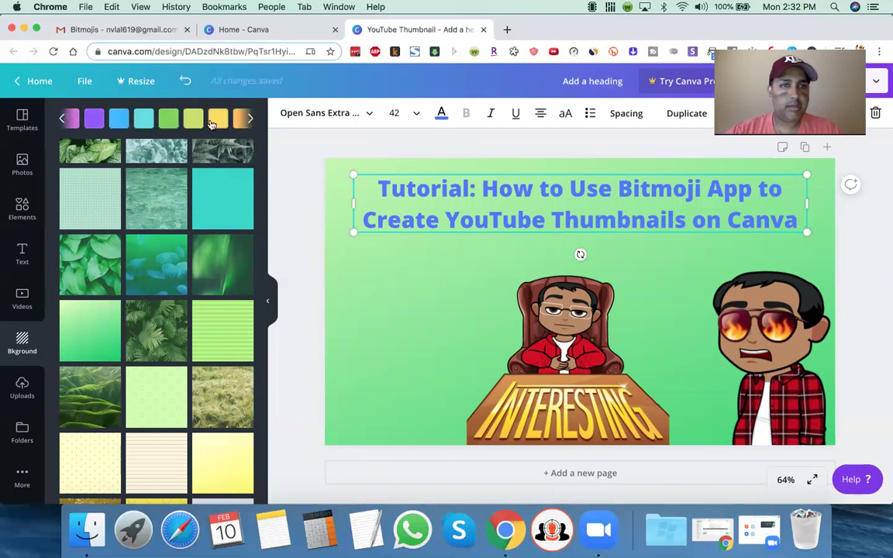
left_click(211, 122)
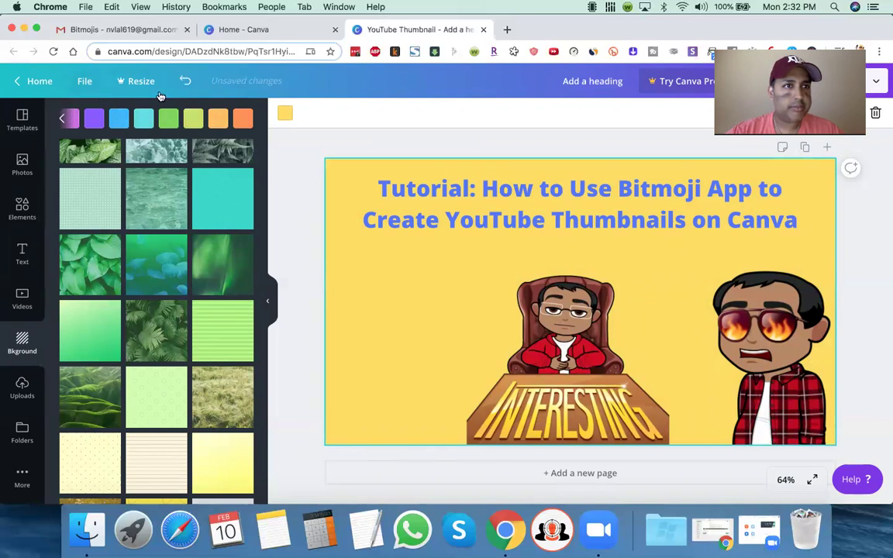
left_click(186, 81)
left_click(24, 249)
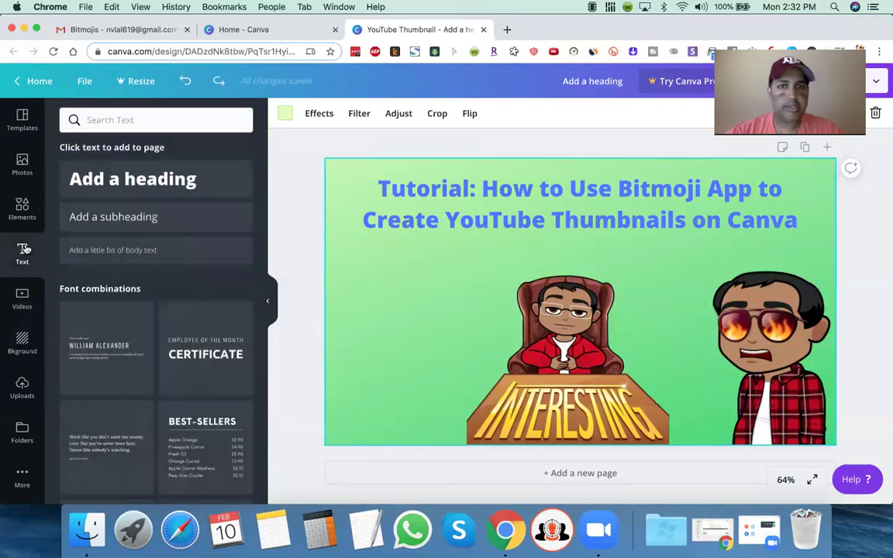
- Recolour the title text black after trying yellow, light orange and green
left_click(403, 214)
left_click(441, 114)
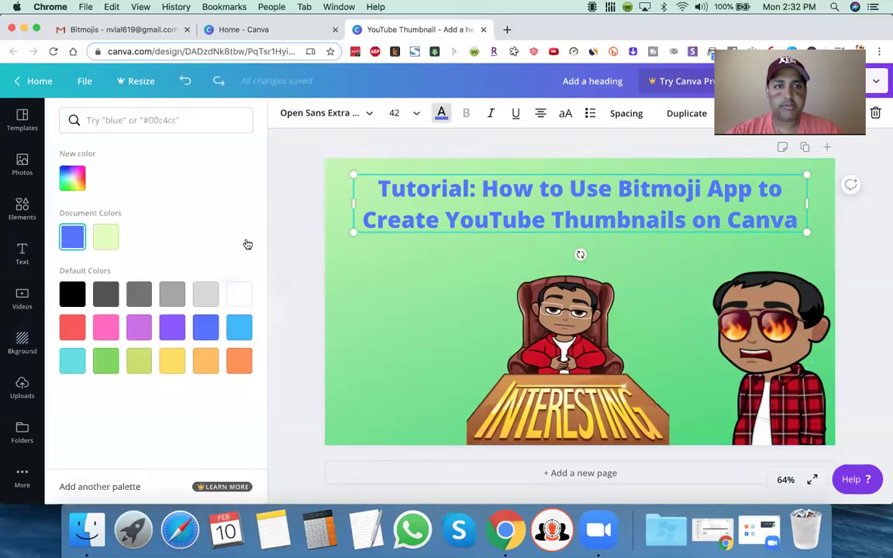
left_click(179, 361)
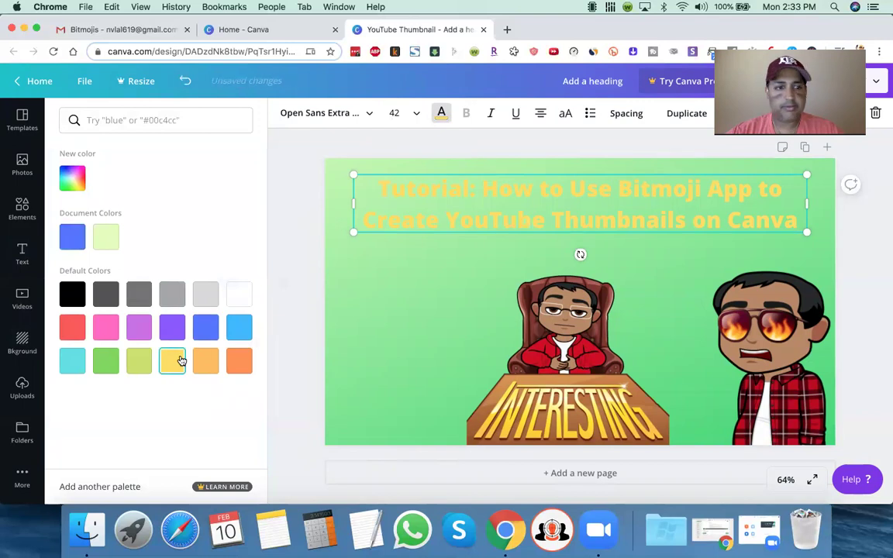
left_click(208, 362)
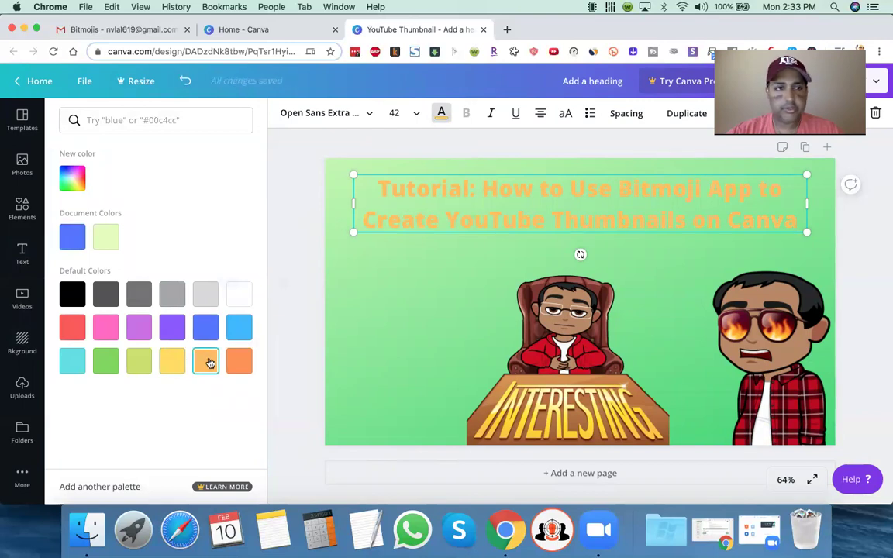
left_click(106, 364)
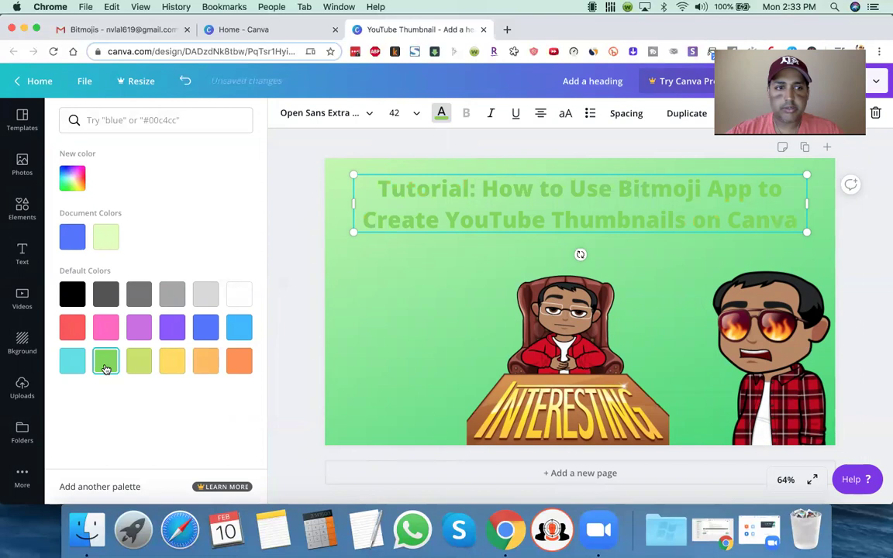
left_click(74, 294)
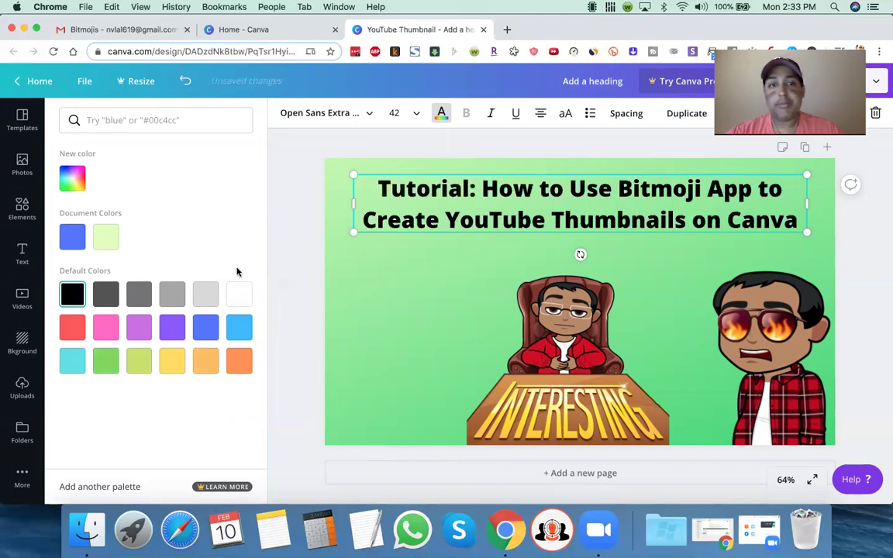
key("Escape")
left_click(291, 281)
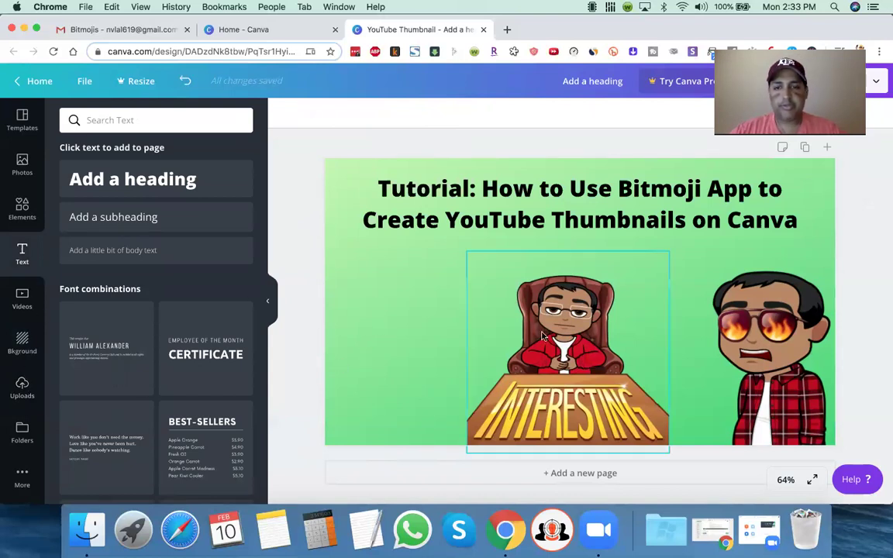
- Shift the INTERESTING chair Bitmoji right so it is centred under the title
mouse_move(547, 368)
left_mouse_down()
mouse_move(570, 368)
mouse_move(557, 369)
left_mouse_up()
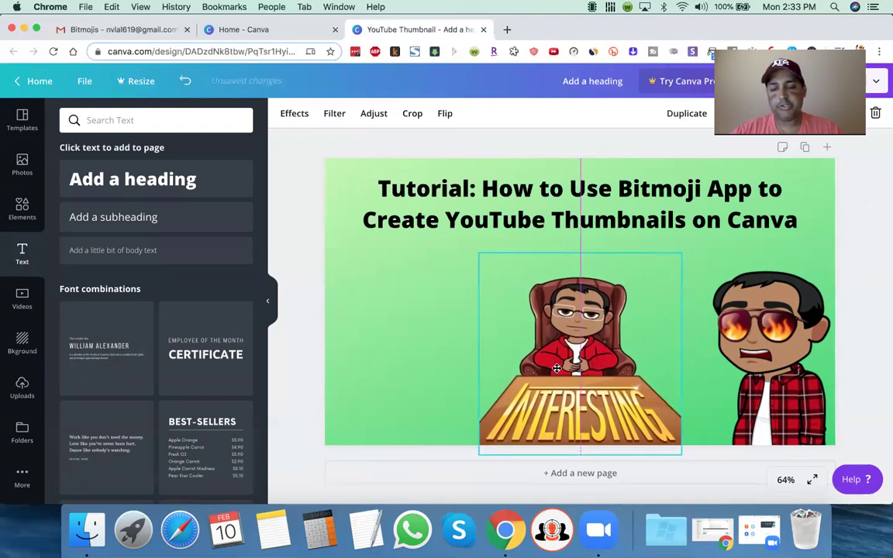
left_click_drag(543, 341, 542, 341)
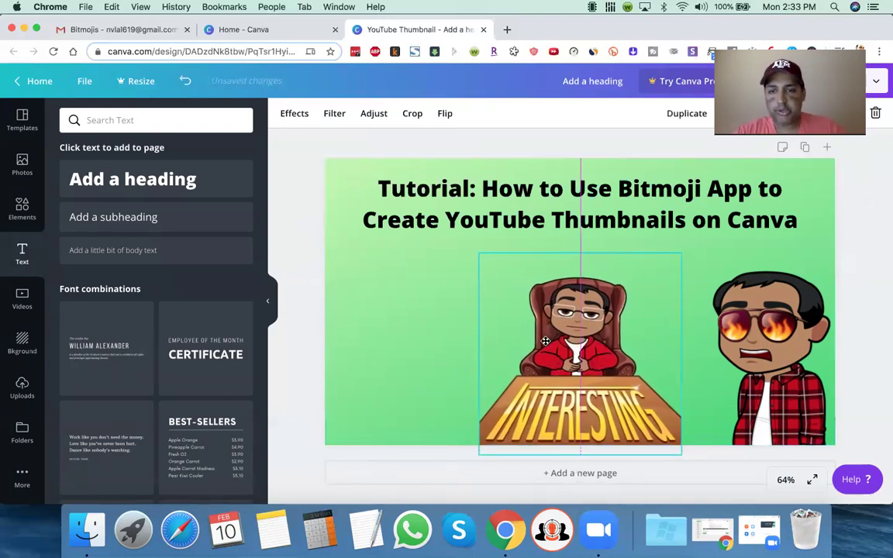
left_click(387, 332)
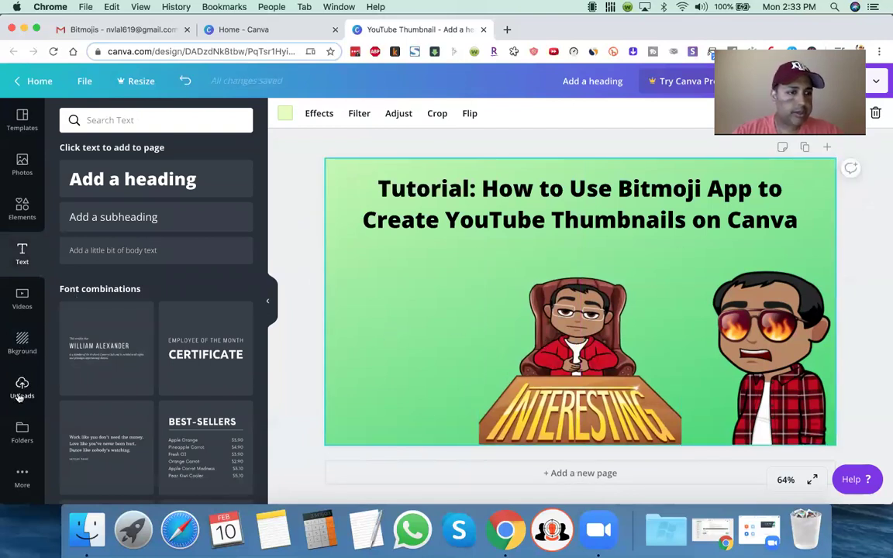
left_click(20, 394)
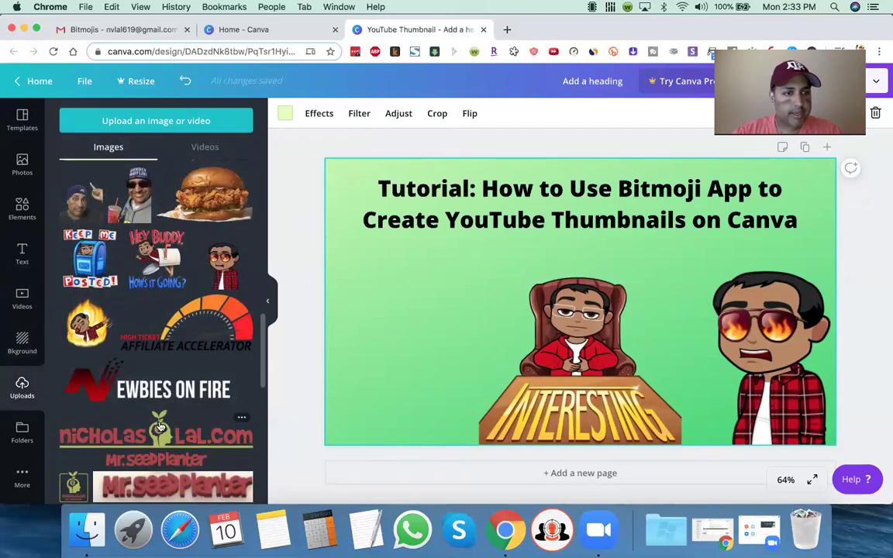
scroll(169, 318, "up", 5)
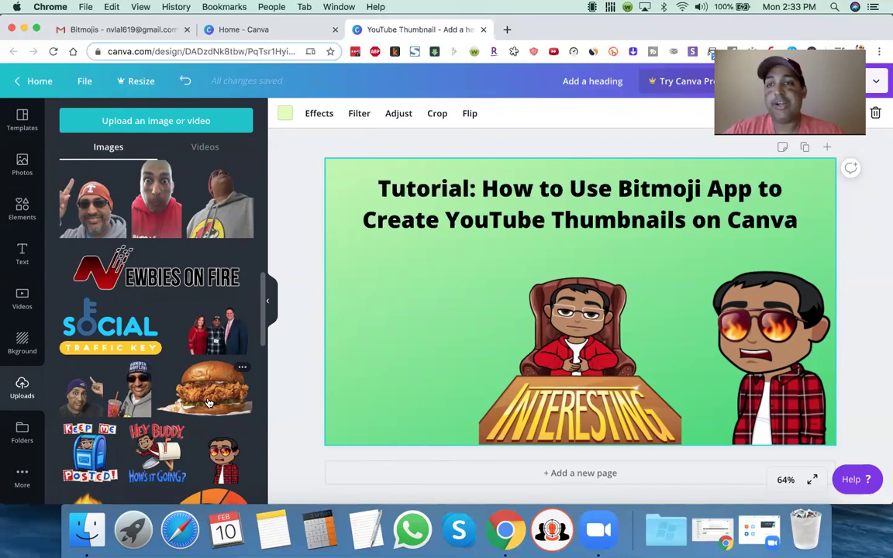
left_click_drag(208, 402, 373, 273)
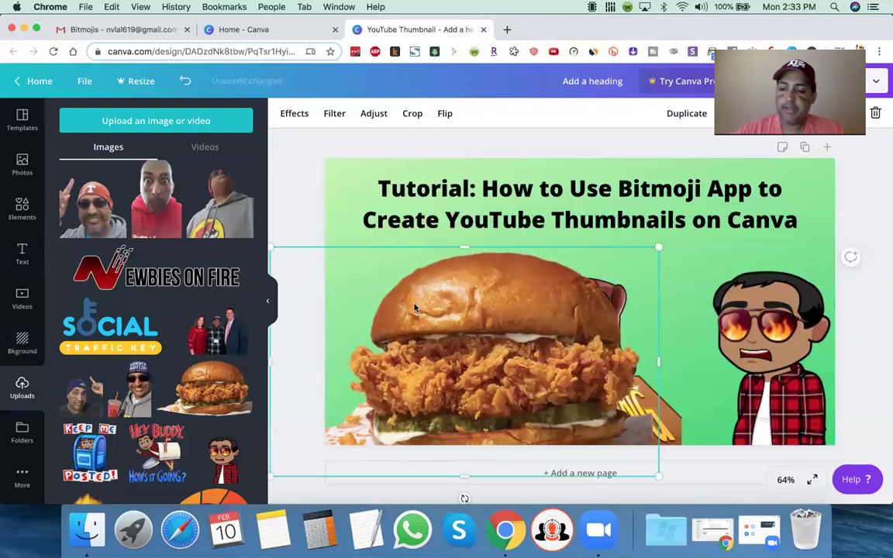
key("Delete")
scroll(231, 406, "down", 5)
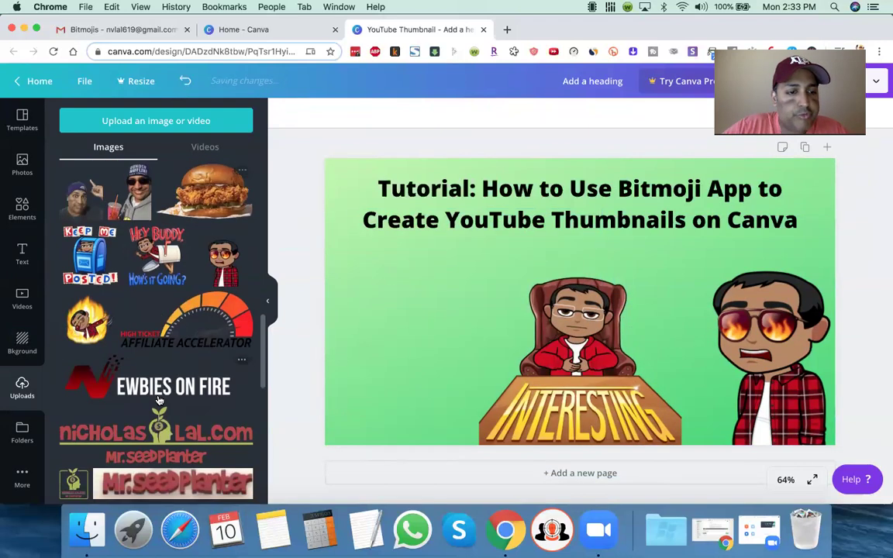
left_click(155, 349)
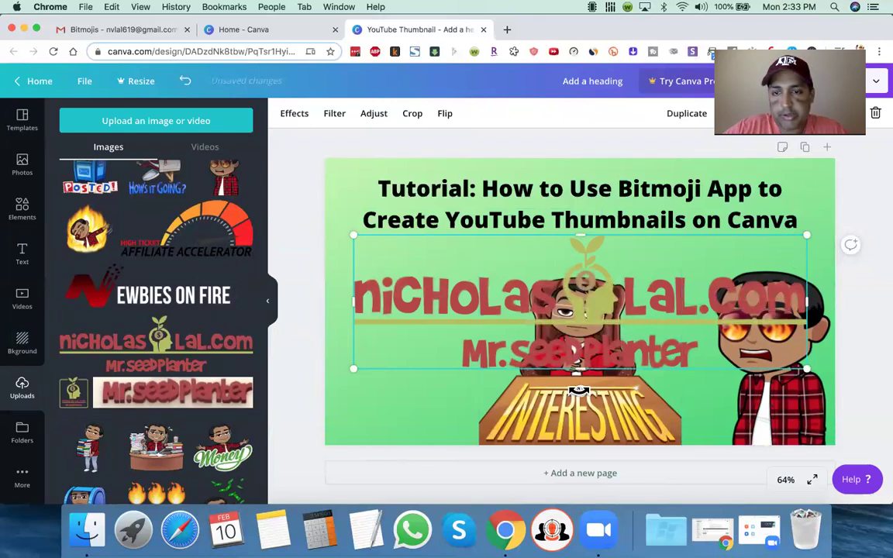
left_click_drag(580, 391, 653, 377)
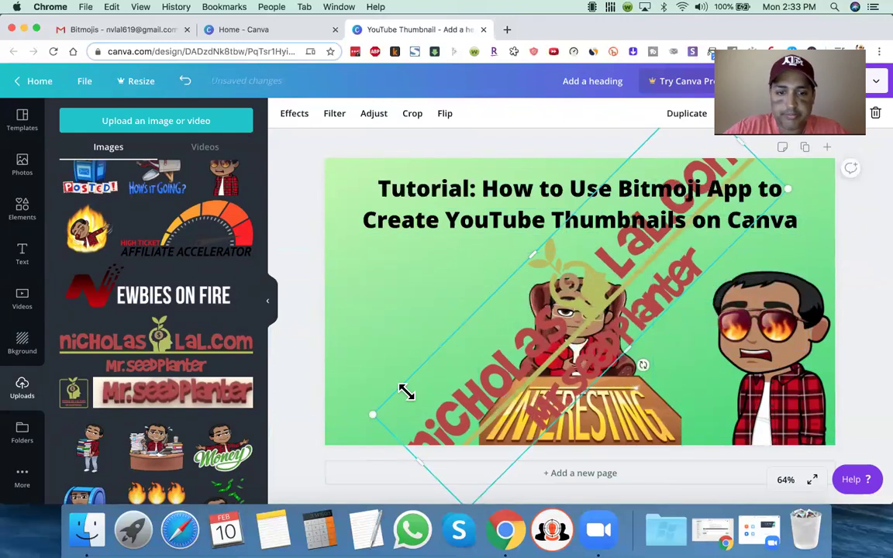
left_click_drag(528, 354, 400, 375)
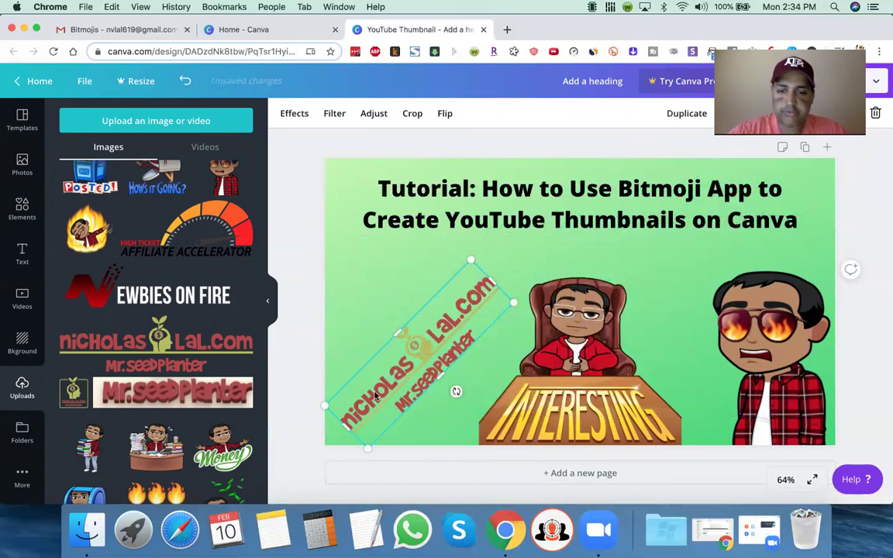
key("Delete")
scroll(155, 349, "down", 2)
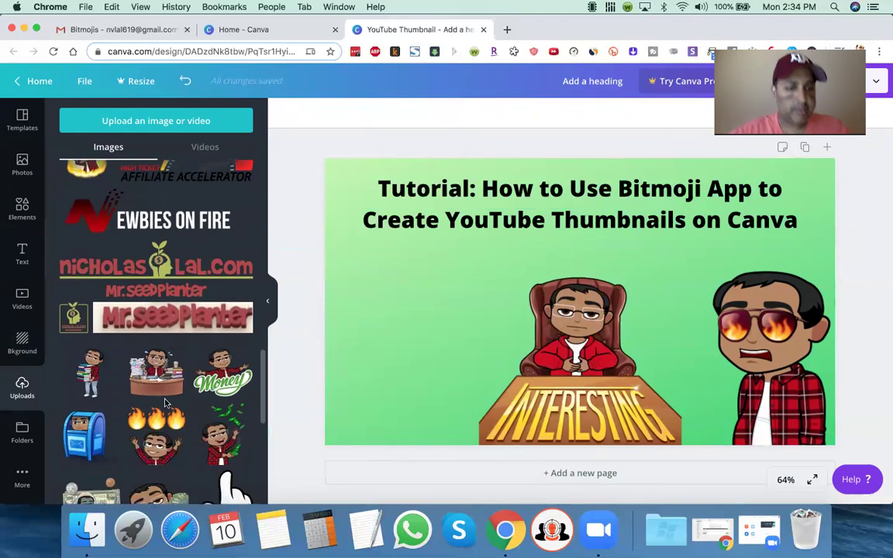
- Add the money-throwing bitmoji from Uploads, shrink it, and place it bottom-left
left_click(222, 434)
left_click_drag(594, 345, 432, 348)
left_click_drag(305, 189, 362, 230)
left_click_drag(417, 308, 369, 330)
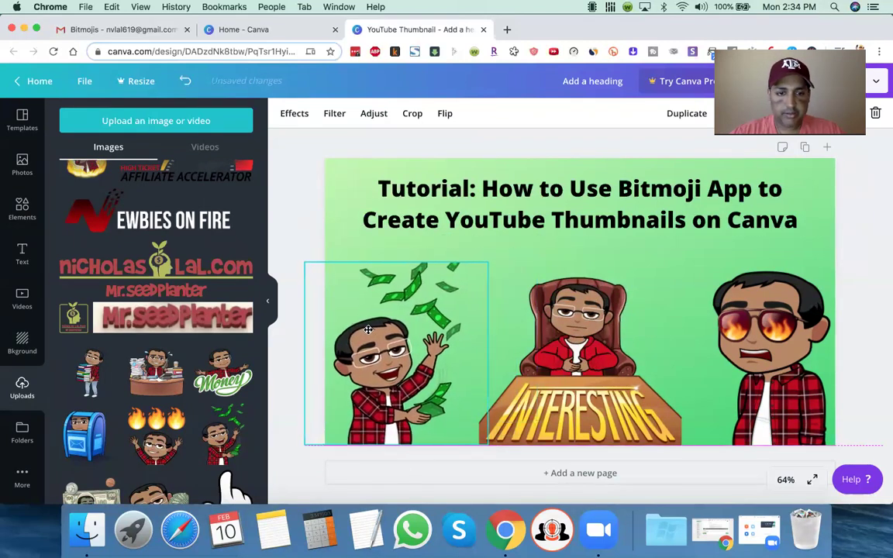
left_click(319, 249)
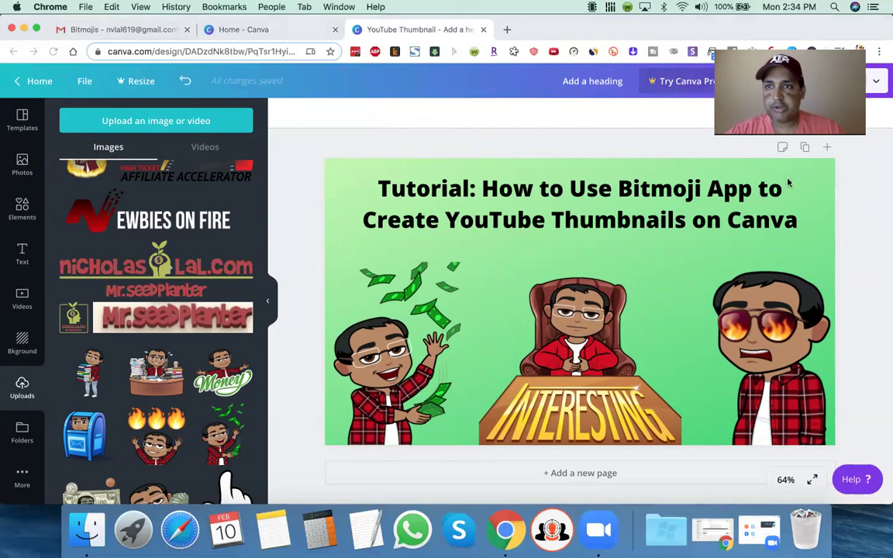
- Download the thumbnail as a PNG and open the downloaded file to check it
left_click(853, 81)
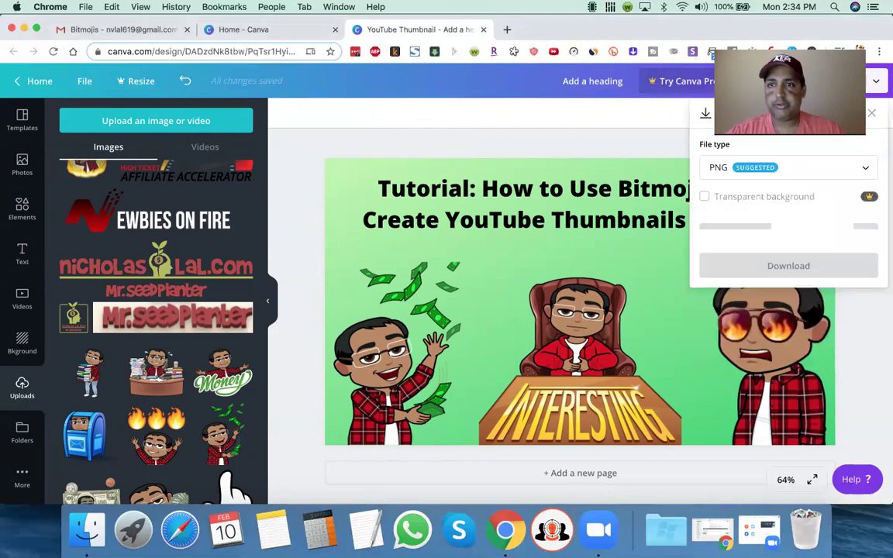
left_click(738, 241)
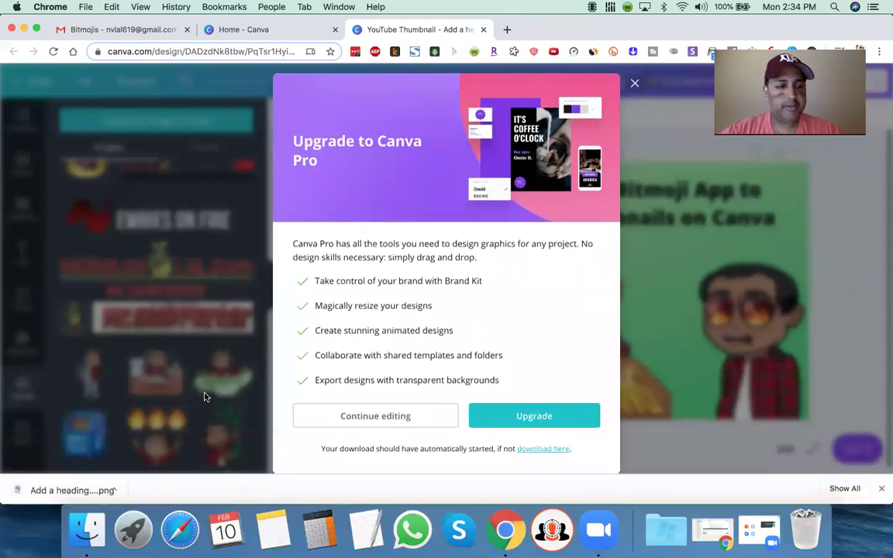
left_click(99, 490)
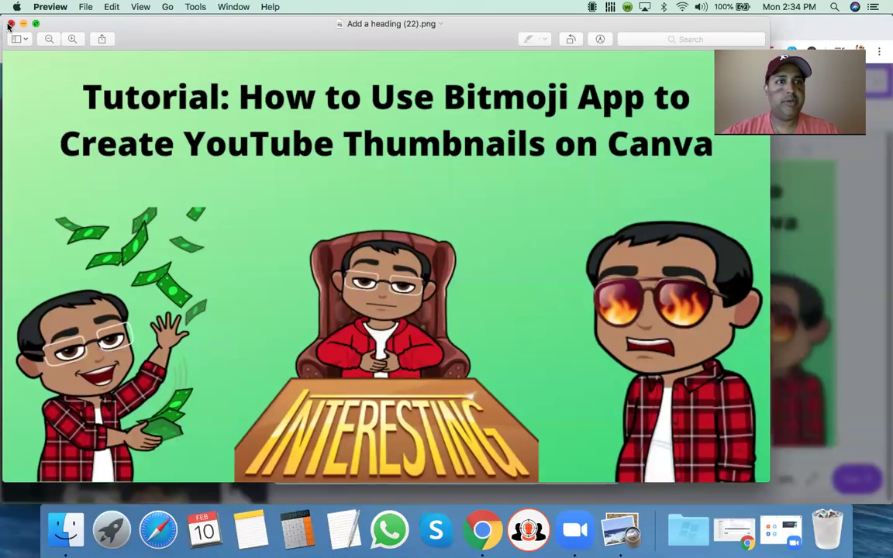
- Close the image preview and dismiss Canva's upgrade offer
key("super+w")
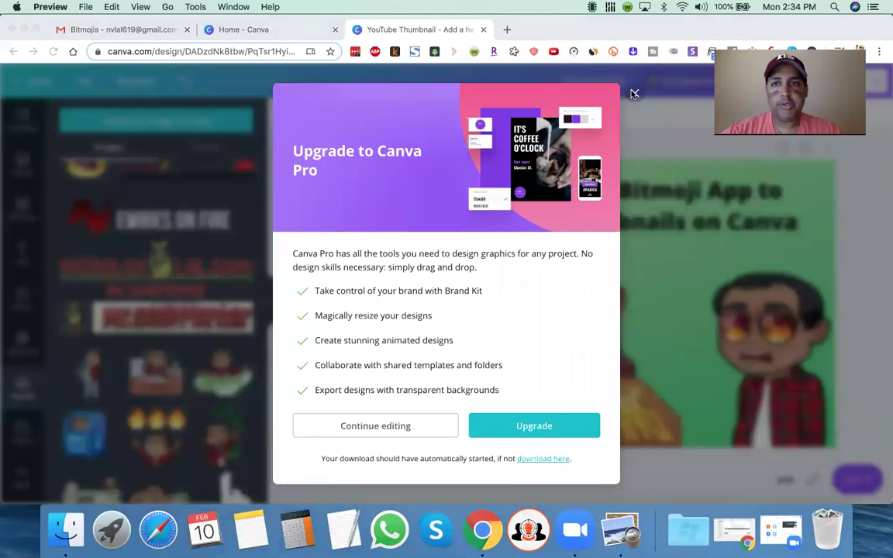
left_click(634, 94)
left_click(634, 94)
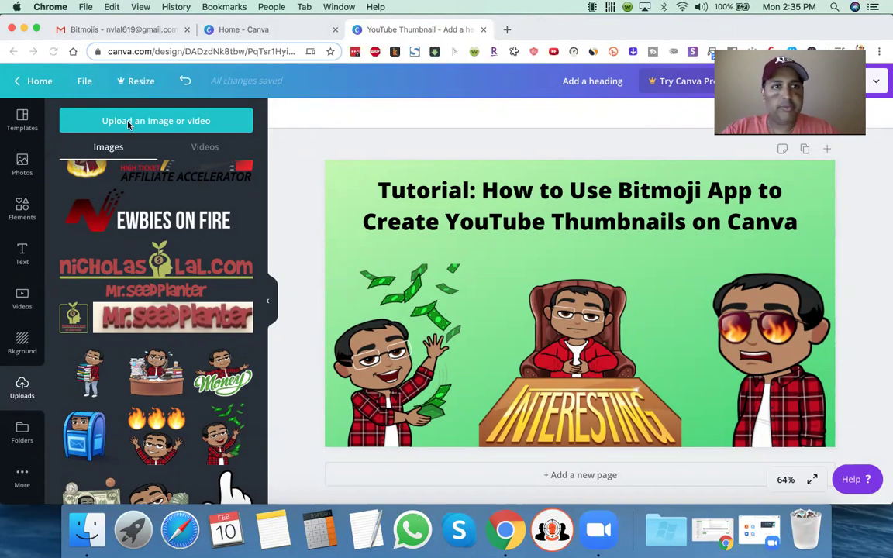
scroll(130, 419, "down", 6)
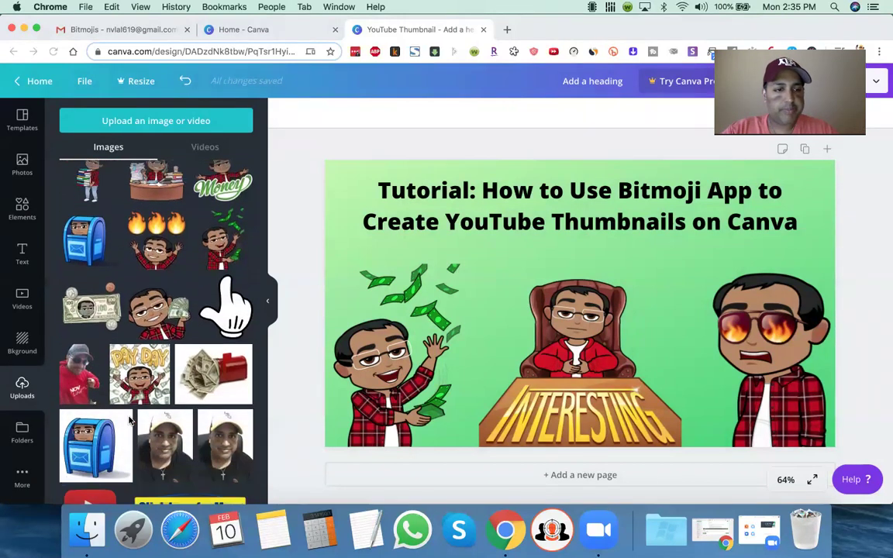
scroll(131, 418, "down", 1)
scroll(130, 418, "up", 4)
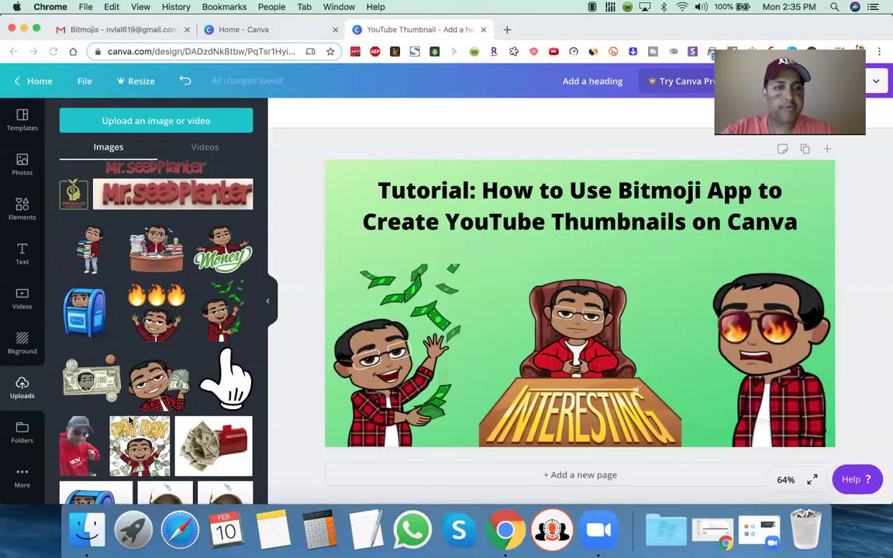
scroll(130, 421, "down", 6)
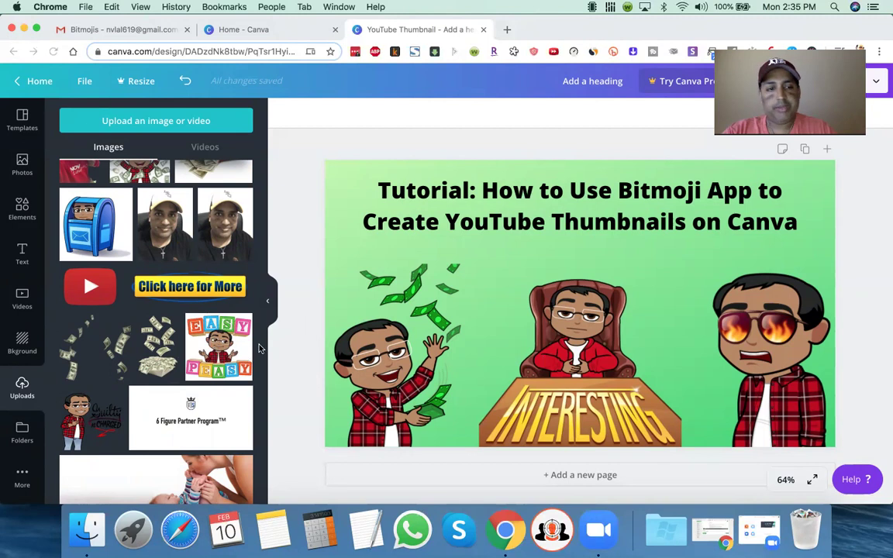
left_click(233, 318)
left_click(496, 360)
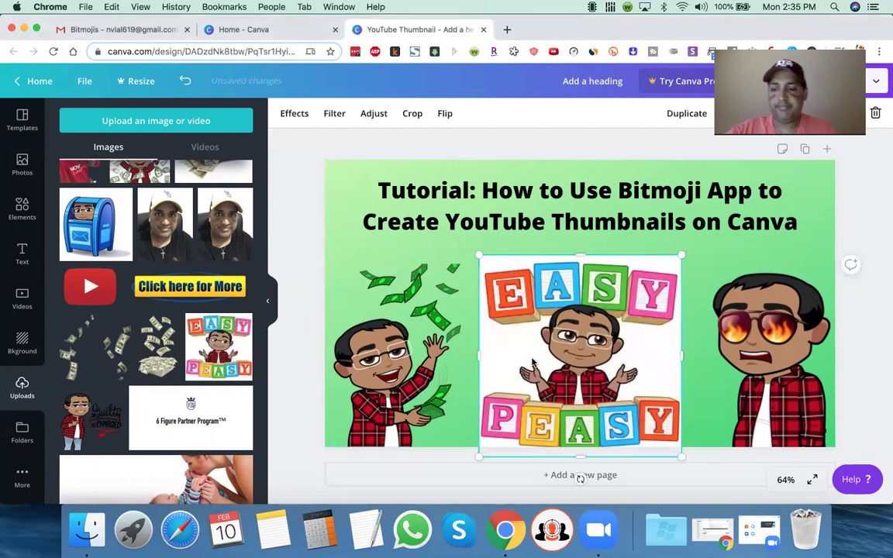
key("Delete")
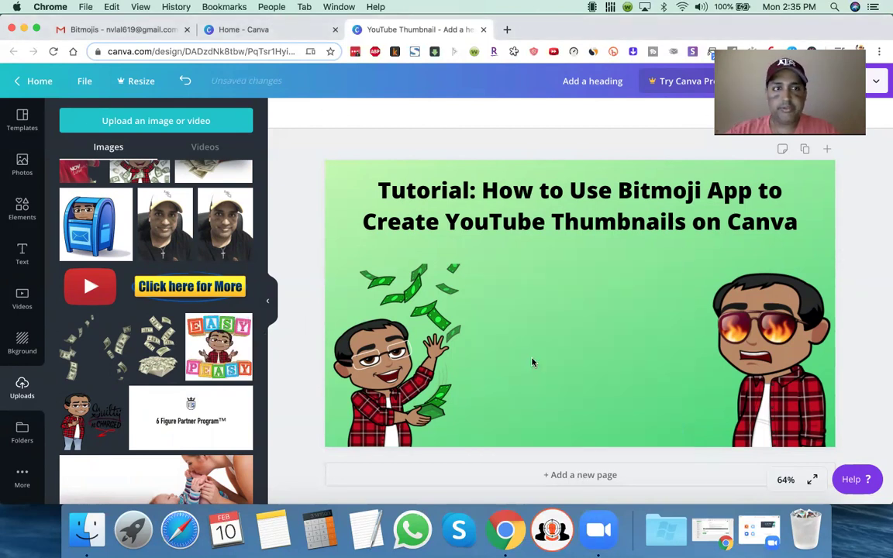
left_click(185, 81)
left_click(185, 81)
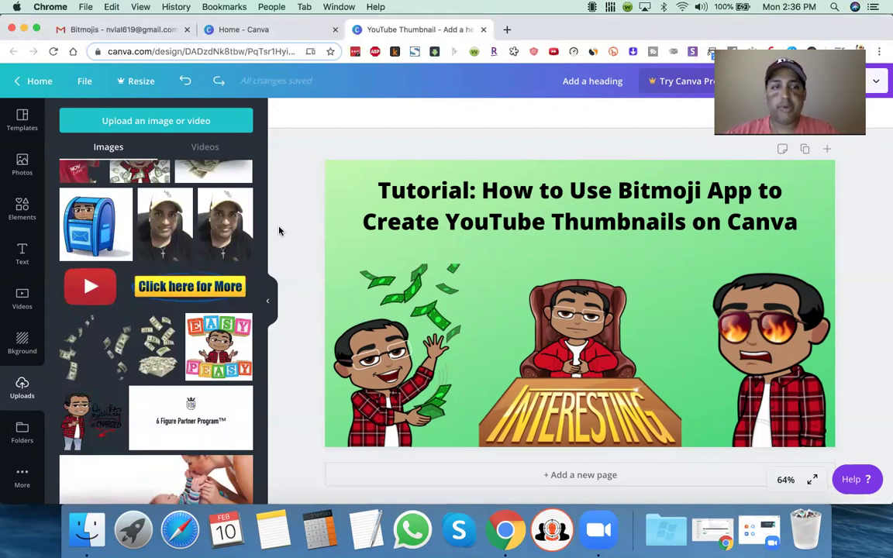
scroll(150, 214, "up", 4)
scroll(150, 214, "up", 12)
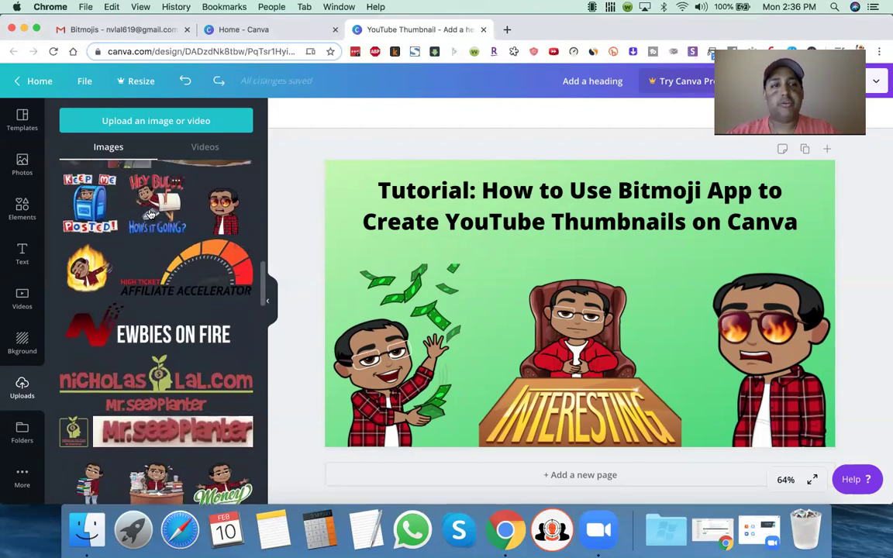
scroll(150, 214, "up", 5)
scroll(150, 214, "down", 6)
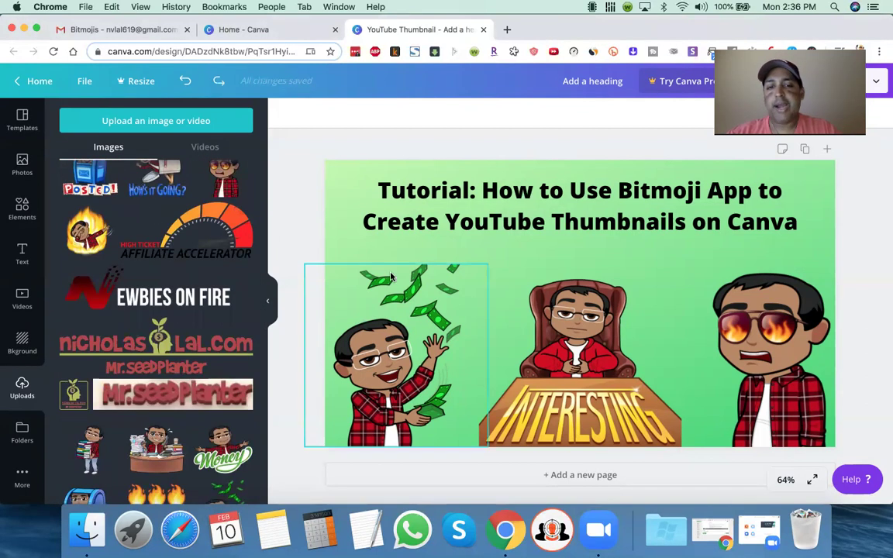